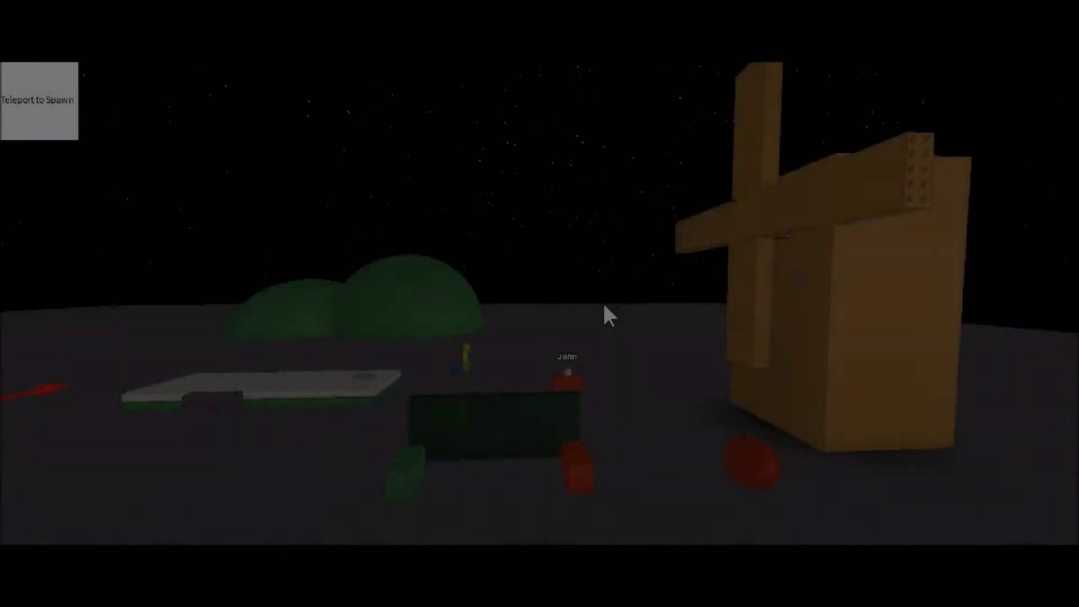
# Inspect the TimeOfDay value in the Lighting service's properties
pyautogui.moveTo(604, 305); pyautogui.dragTo(613, 295, button='right')
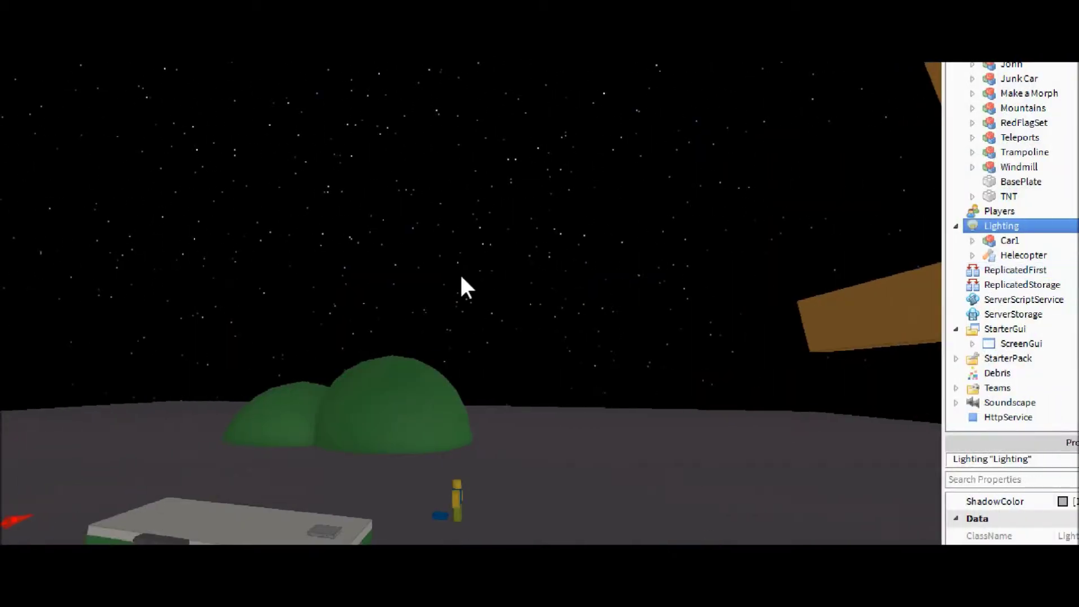
pyautogui.moveTo(707, 353); pyautogui.dragTo(718, 359, button='right')
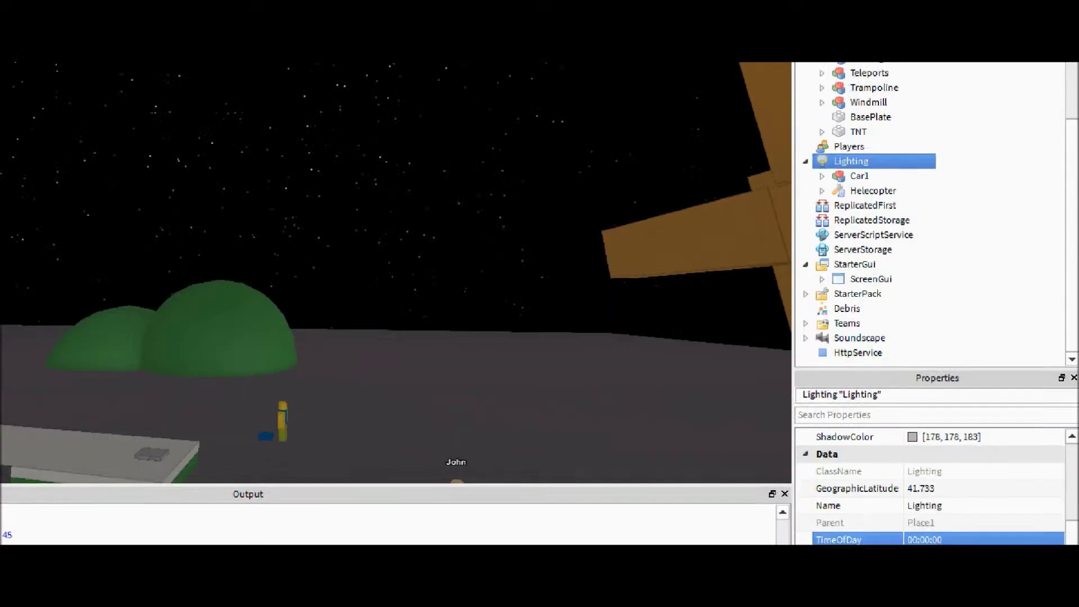
pyautogui.click(962, 445)
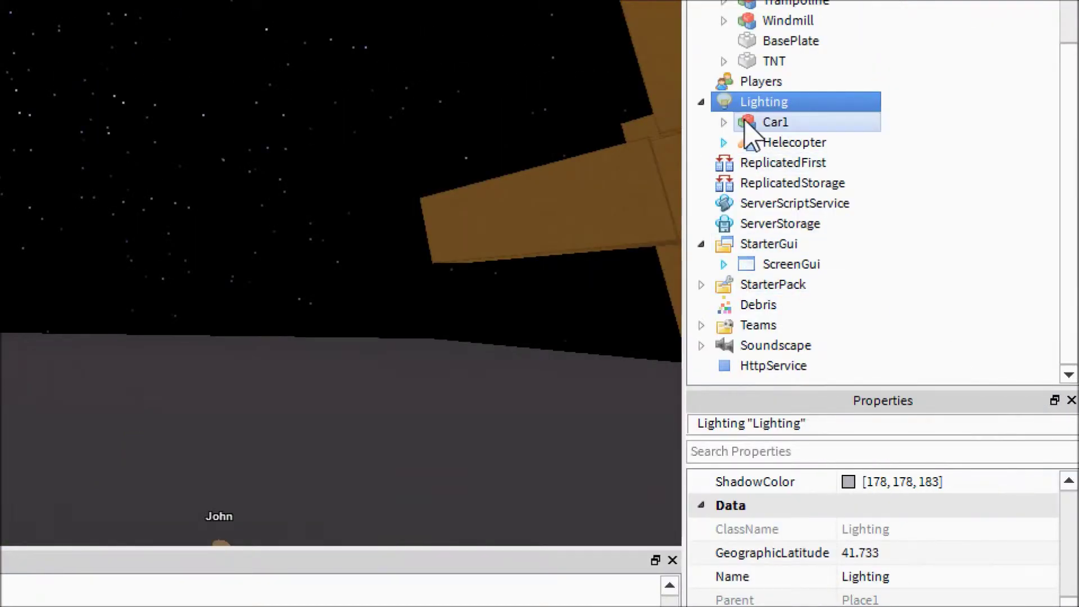
pyautogui.click(701, 102)
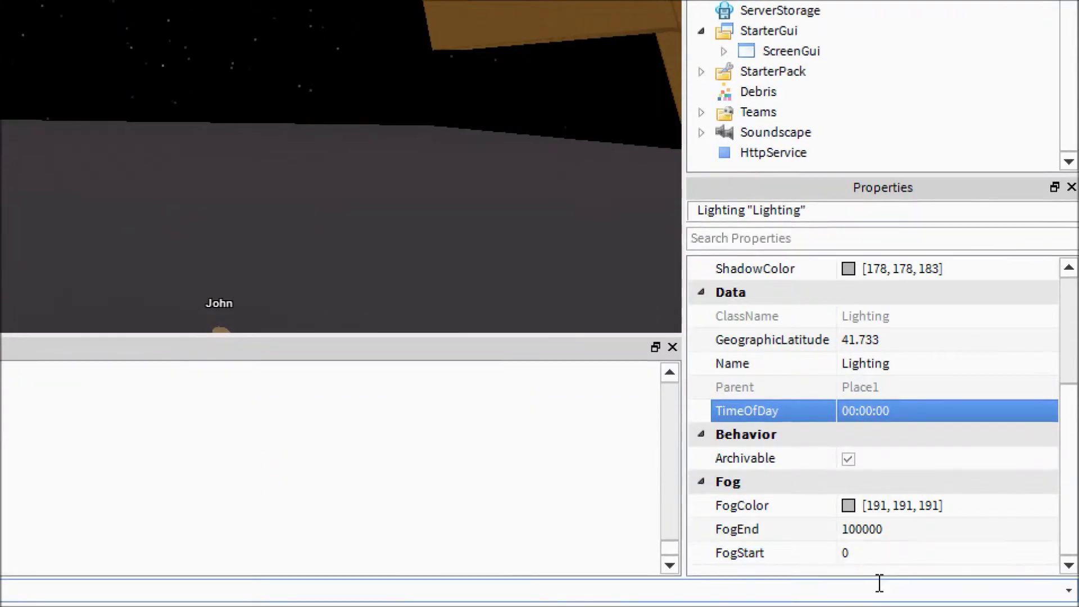
pyautogui.click(885, 411)
pyautogui.click(914, 412)
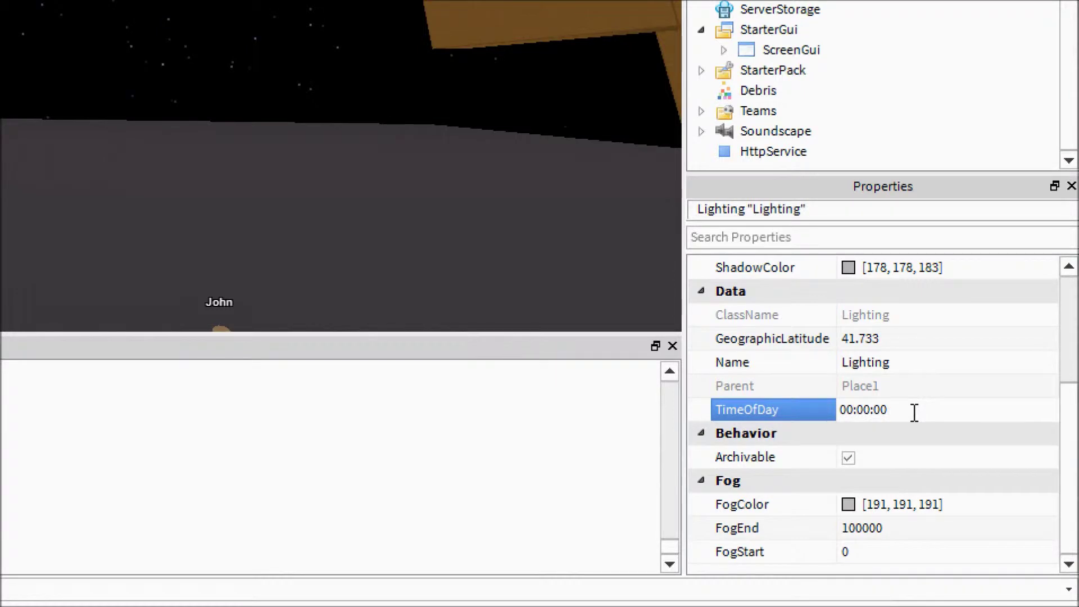
pyautogui.click(229, 65)
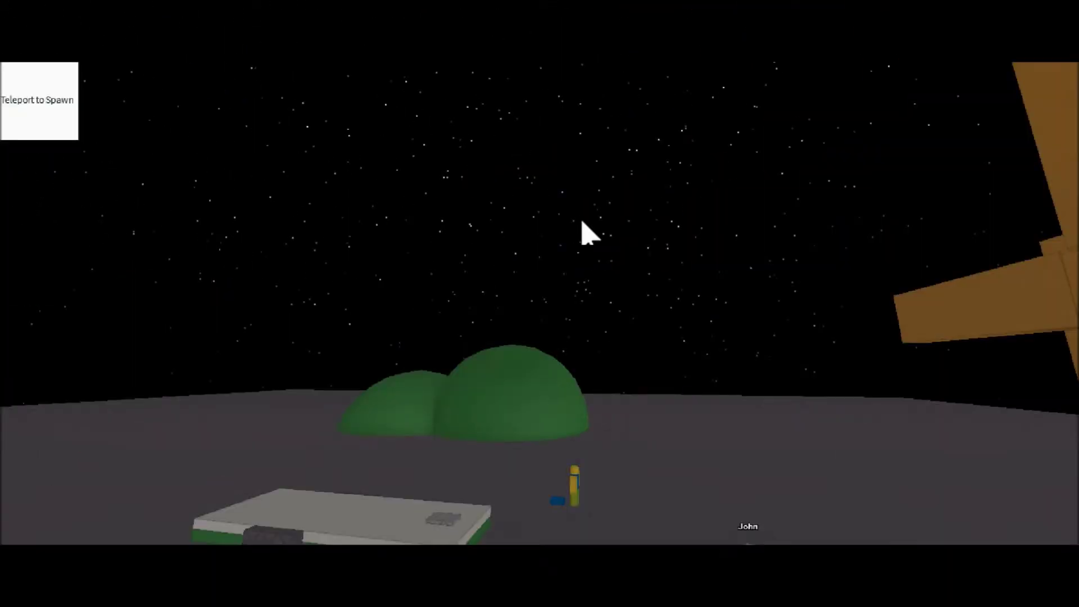
# Insert a Part and place it on the empty area of the baseplate beside the trampoline
pyautogui.moveTo(595, 230); pyautogui.dragTo(595, 230, button='right')
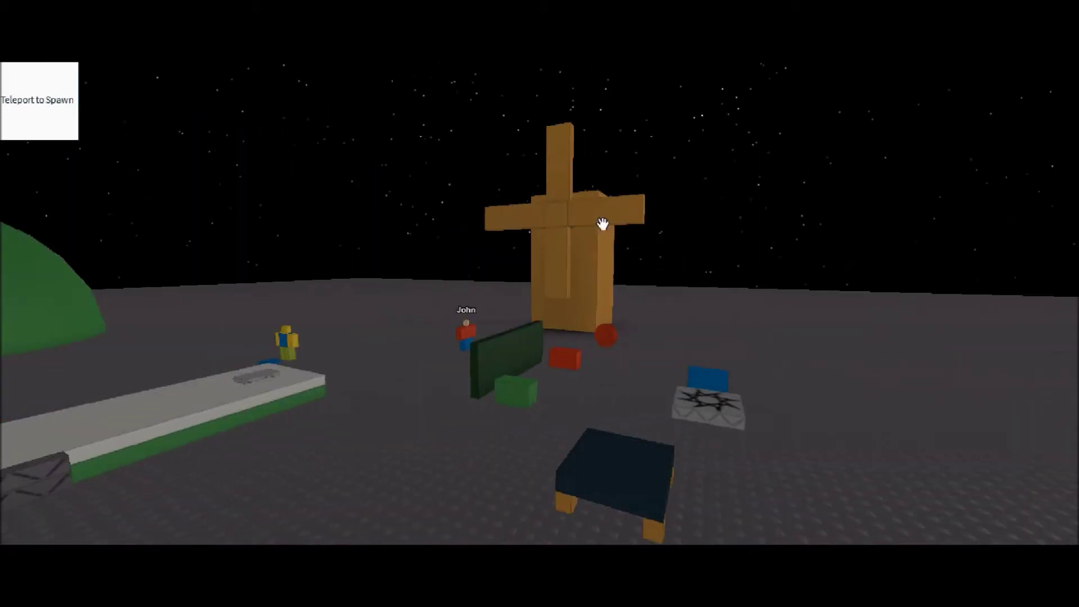
pyautogui.press('w')
pyautogui.moveTo(546, 277); pyautogui.dragTo(554, 264, button='right')
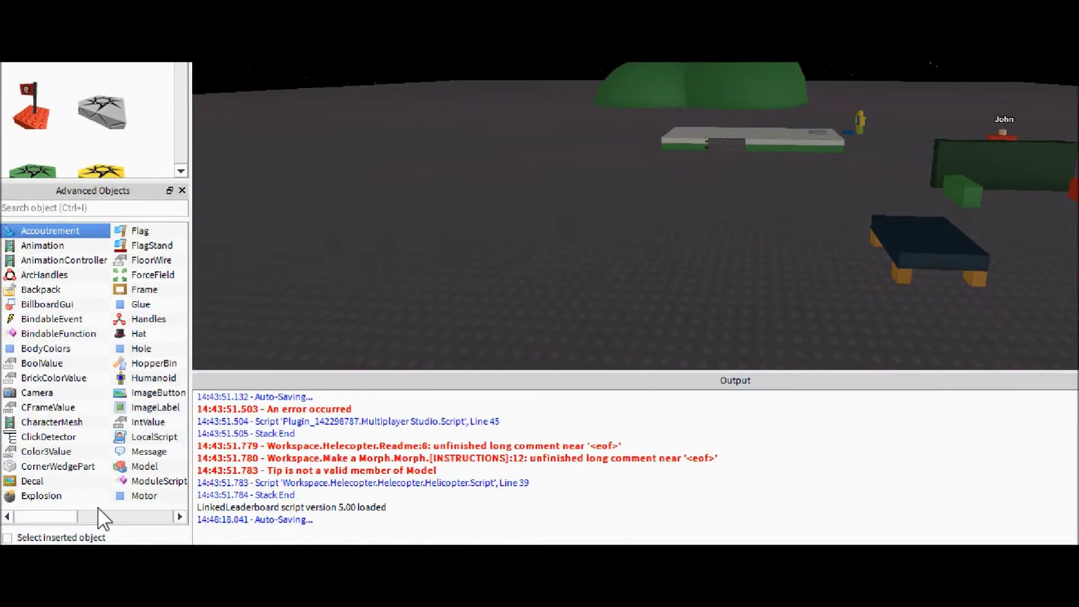
pyautogui.moveTo(68, 512); pyautogui.dragTo(115, 515)
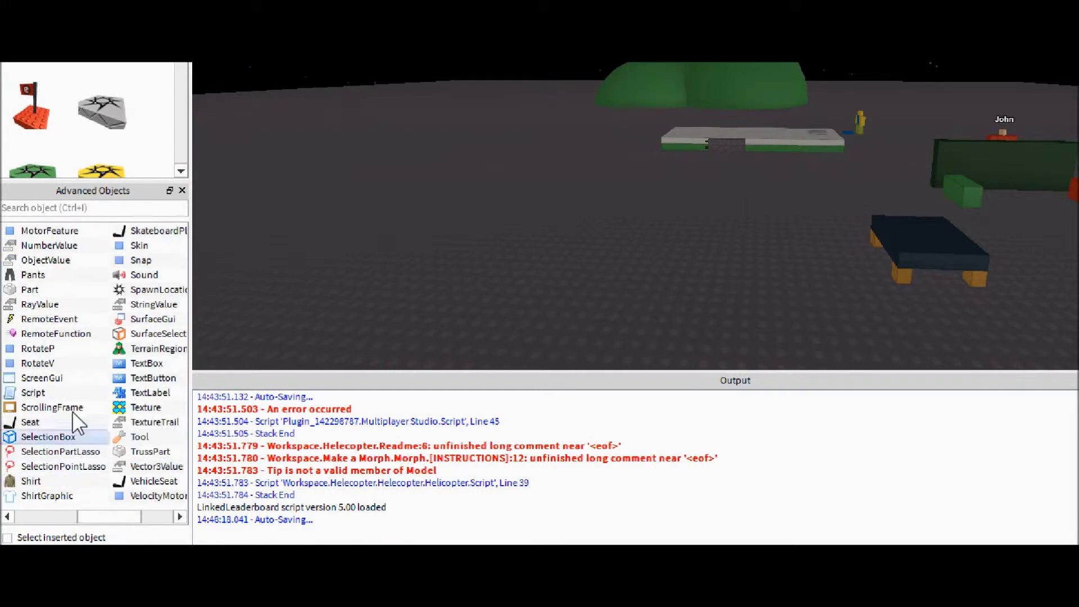
pyautogui.click(30, 288)
pyautogui.moveTo(701, 216); pyautogui.dragTo(579, 282)
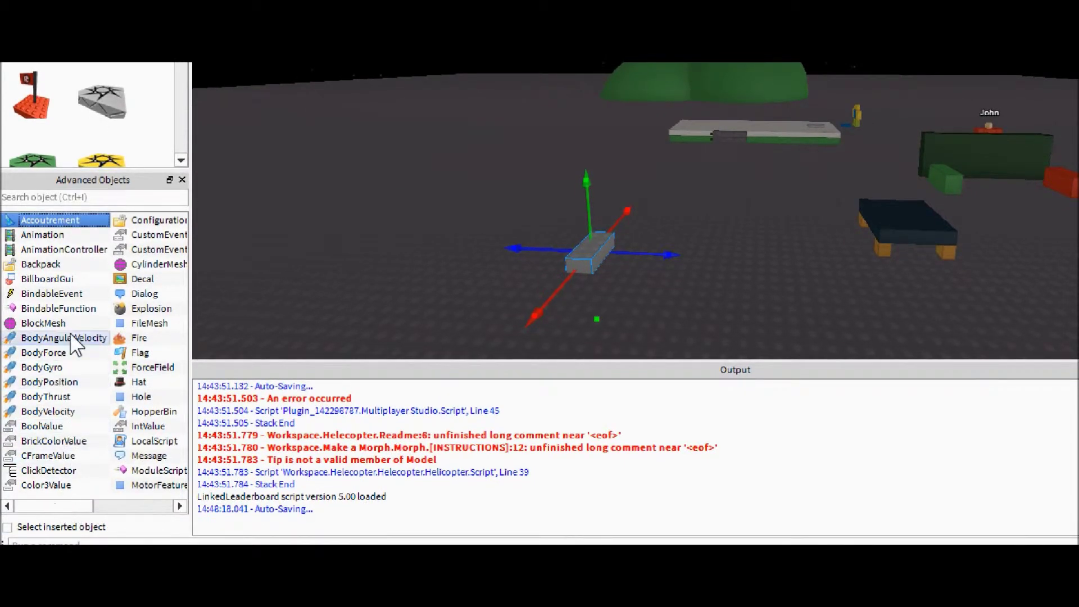
# Add a PointLight to the new Part and deselect it
pyautogui.moveTo(71, 505); pyautogui.dragTo(151, 504)
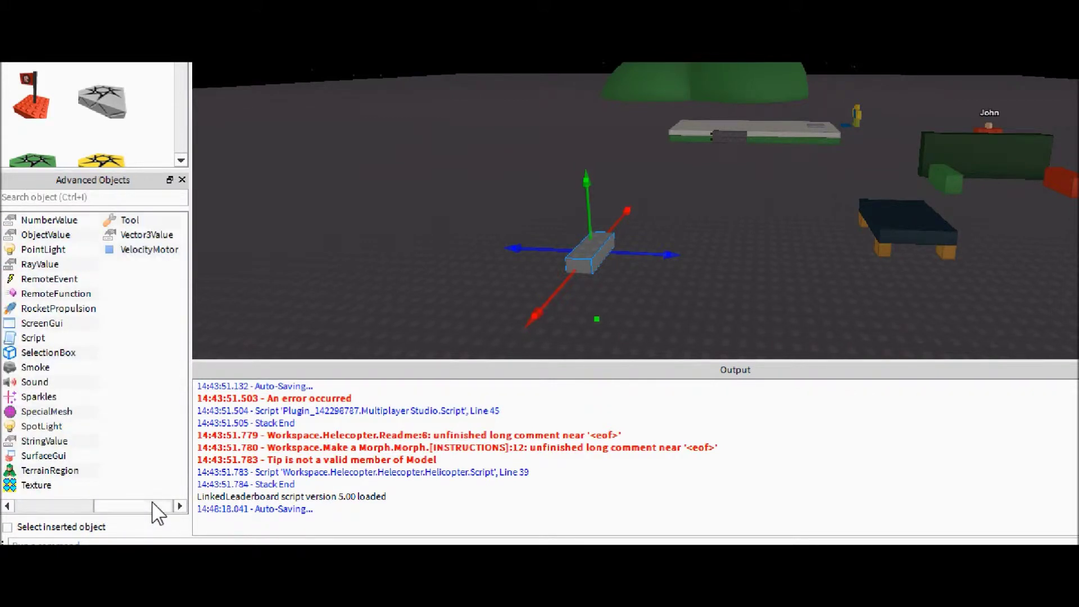
pyautogui.click(43, 249)
pyautogui.click(487, 205)
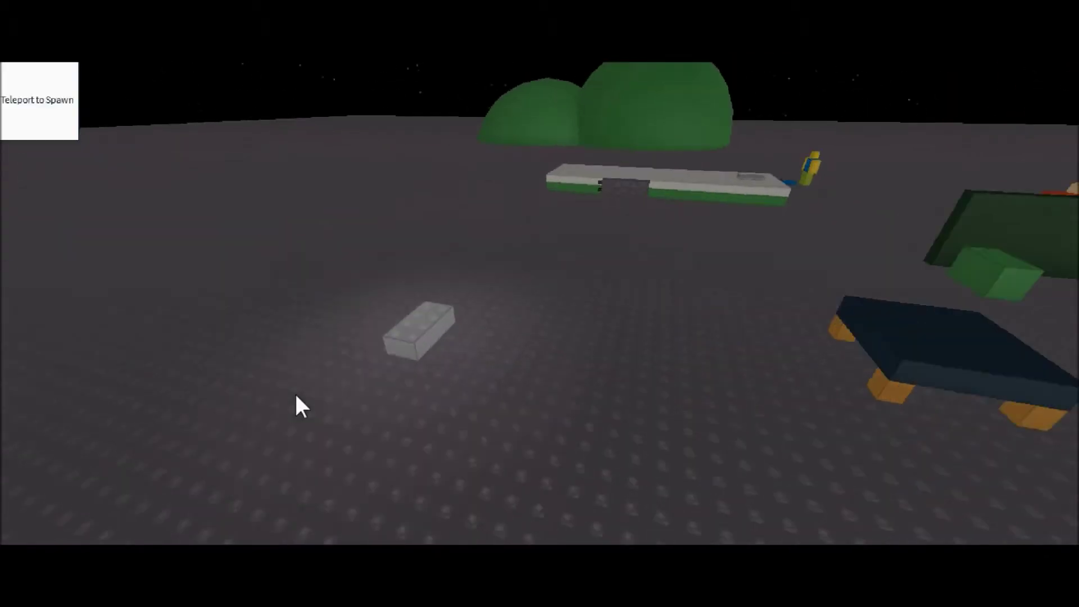
# Set the PointLight's Brightness to 5 and its Range to 60
pyautogui.press('w')
pyautogui.moveTo(294, 392); pyautogui.dragTo(295, 392, button='right')
pyautogui.scroll(-3, 549, 321)
pyautogui.click(549, 317)
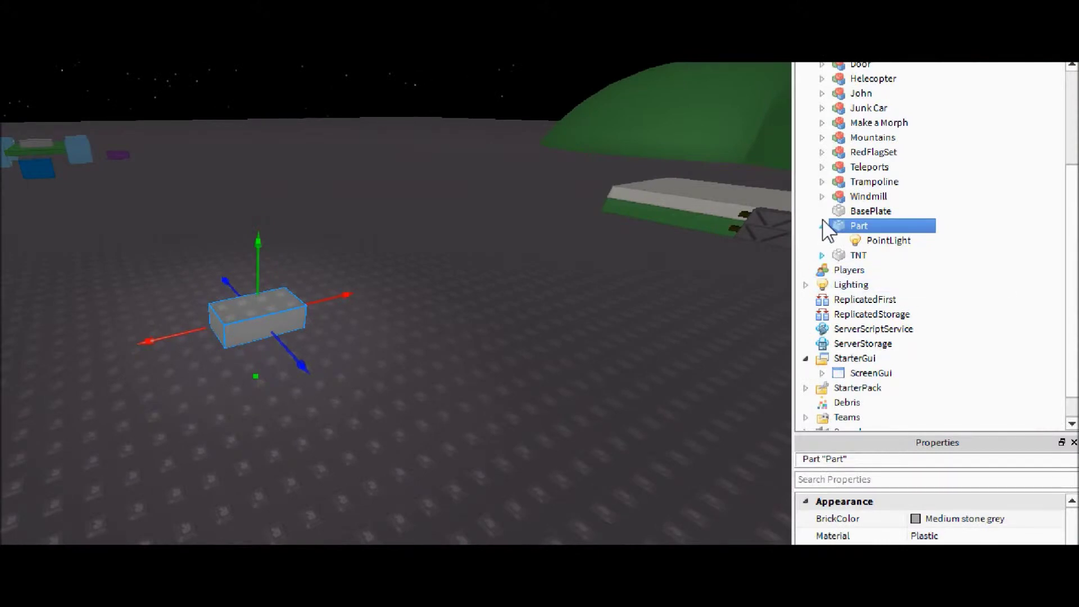
pyautogui.click(840, 240)
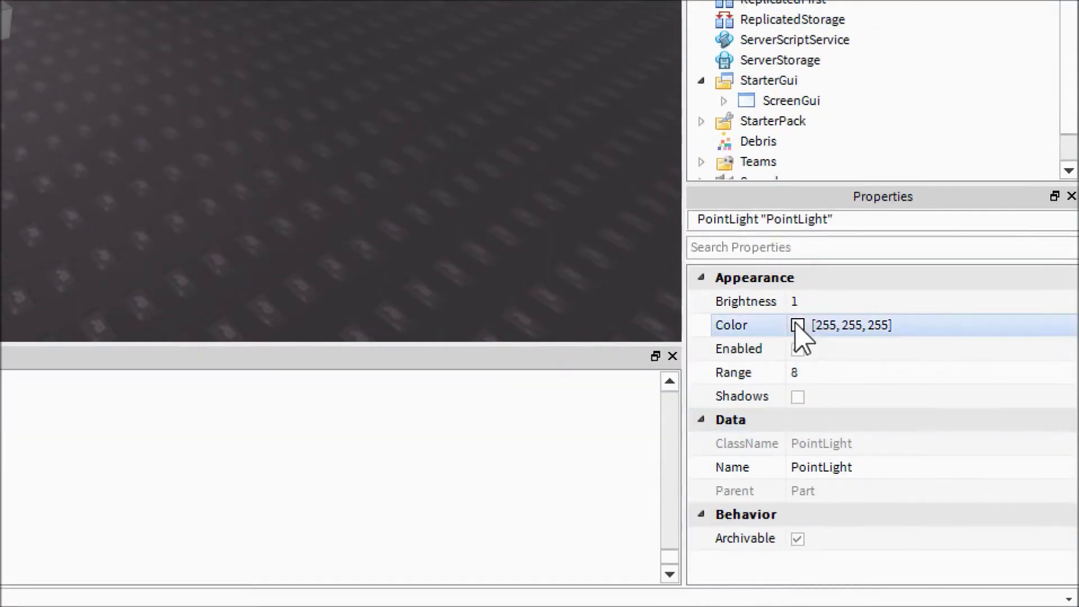
pyautogui.click(810, 302)
pyautogui.write('5')
pyautogui.press('Return')
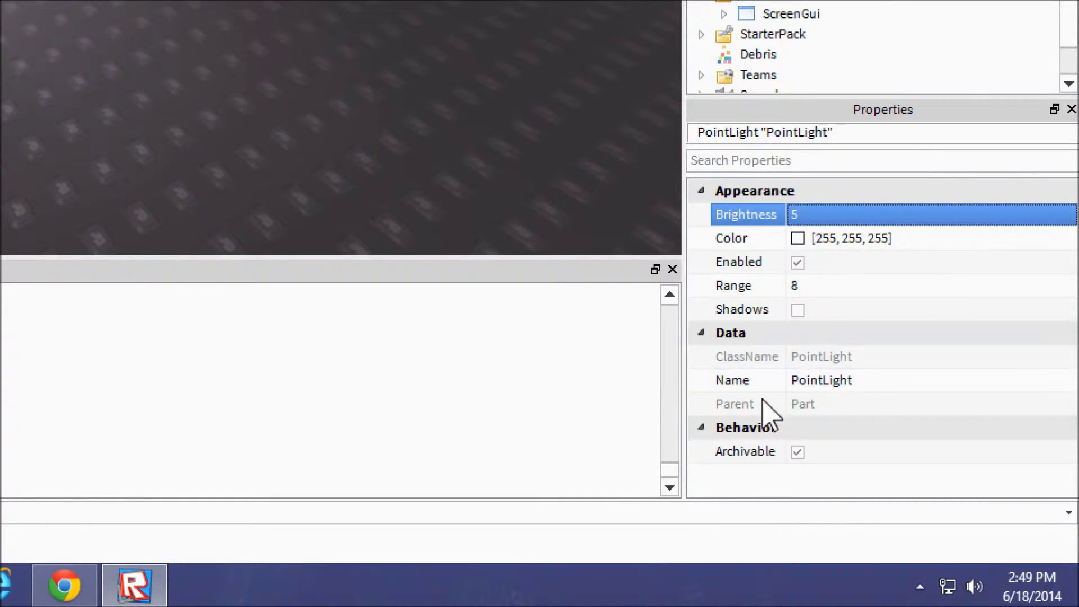
pyautogui.click(823, 285)
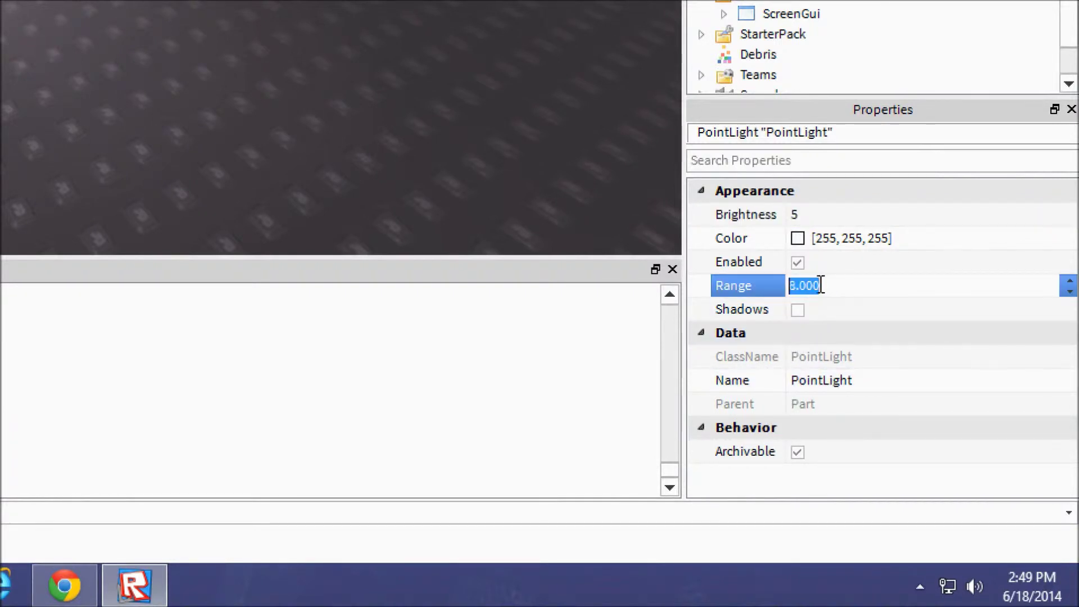
pyautogui.write('60')
pyautogui.press('Return')
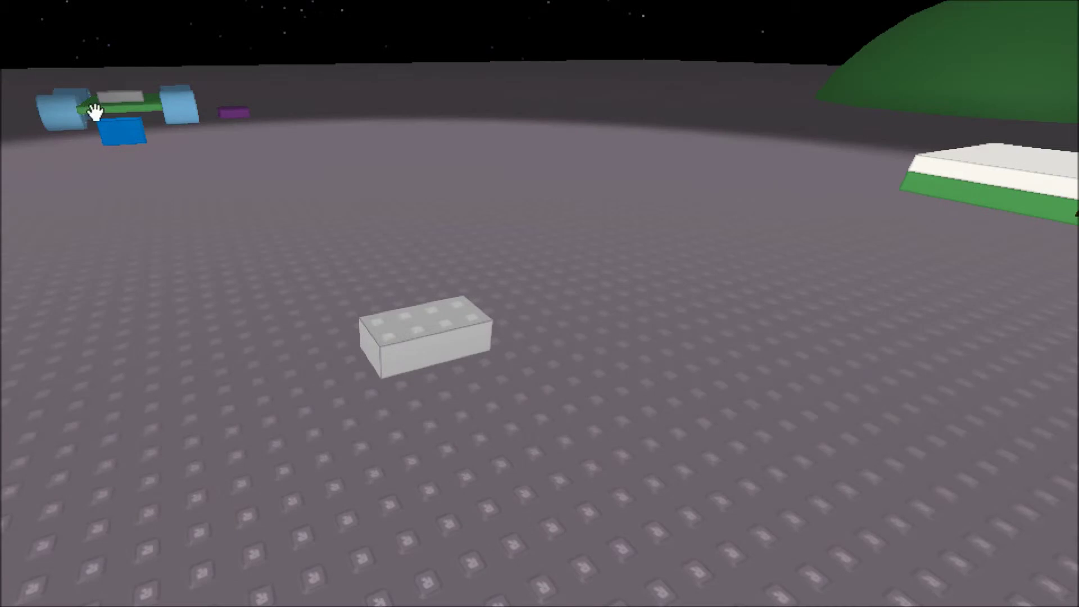
# Change the PointLight's Color to the violet-blue basic color 85, 0, 255
pyautogui.moveTo(355, 206); pyautogui.dragTo(355, 206, button='right')
pyautogui.press('w')
pyautogui.click(506, 353)
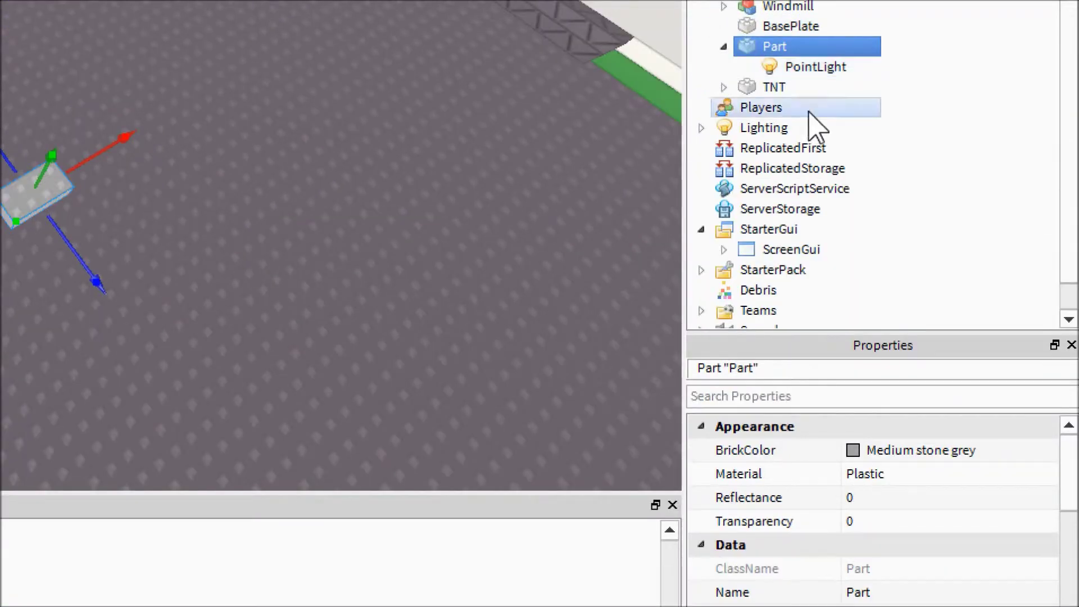
pyautogui.click(815, 67)
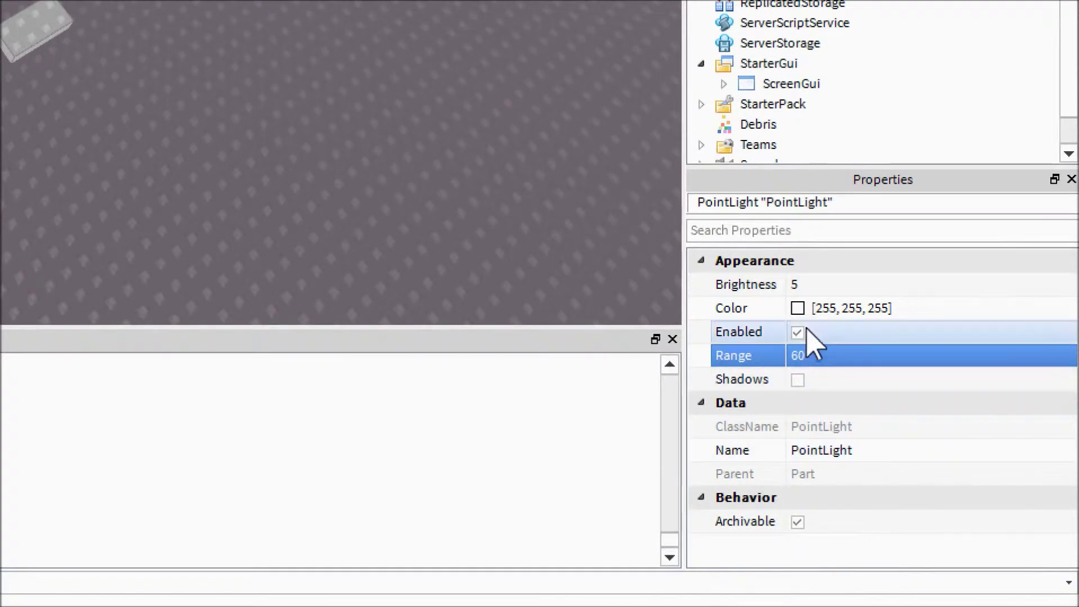
pyautogui.click(830, 308)
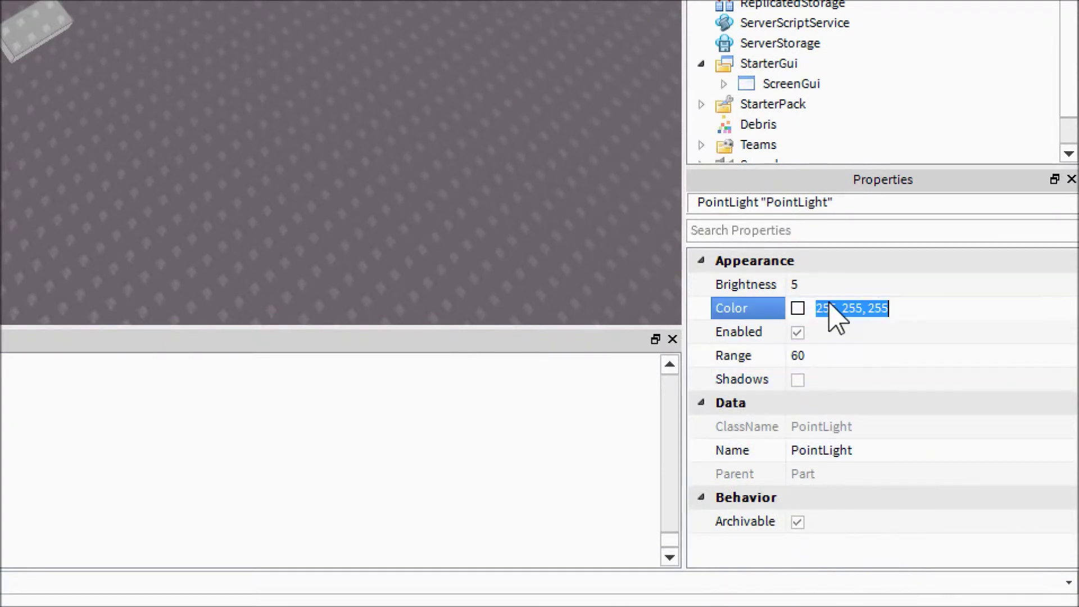
pyautogui.click(1063, 313)
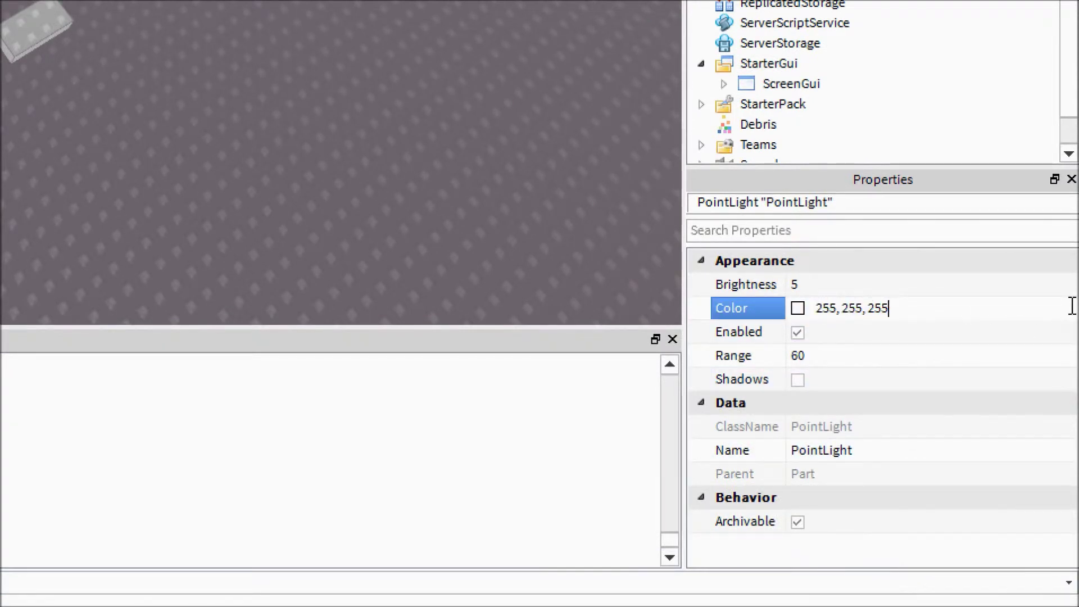
pyautogui.click(798, 309)
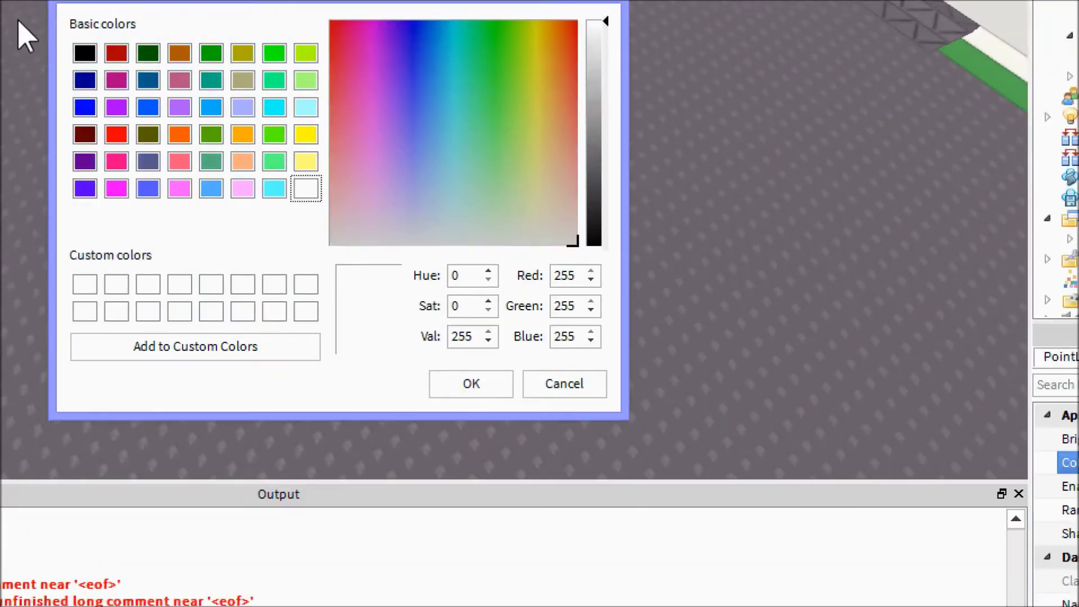
pyautogui.click(91, 195)
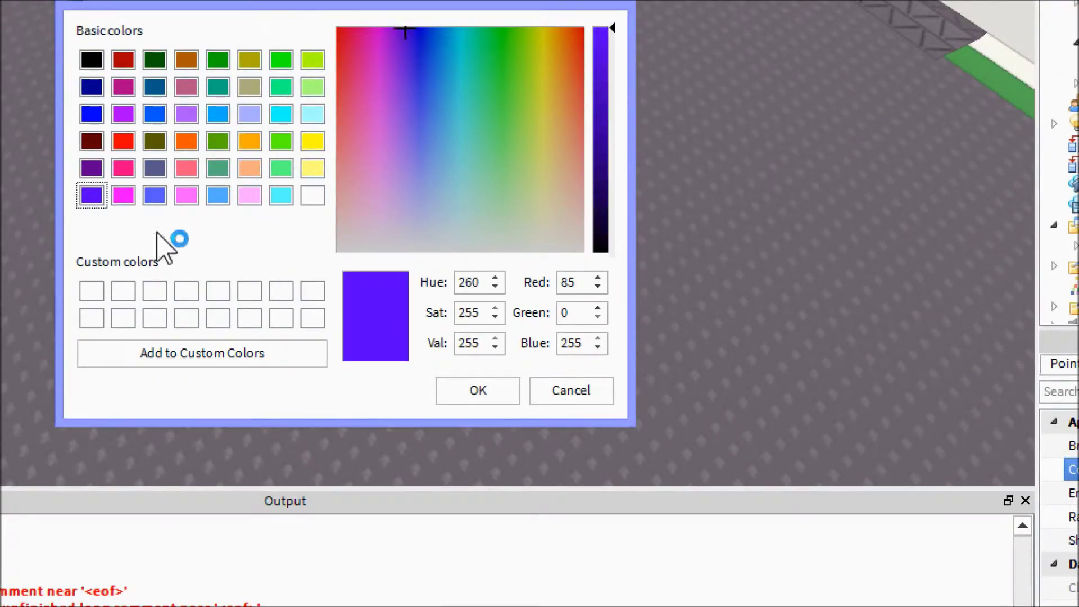
pyautogui.click(477, 390)
# Switch the PointLight's Enabled property off and back on
pyautogui.rightClick(448, 247)
pyautogui.click(368, 168)
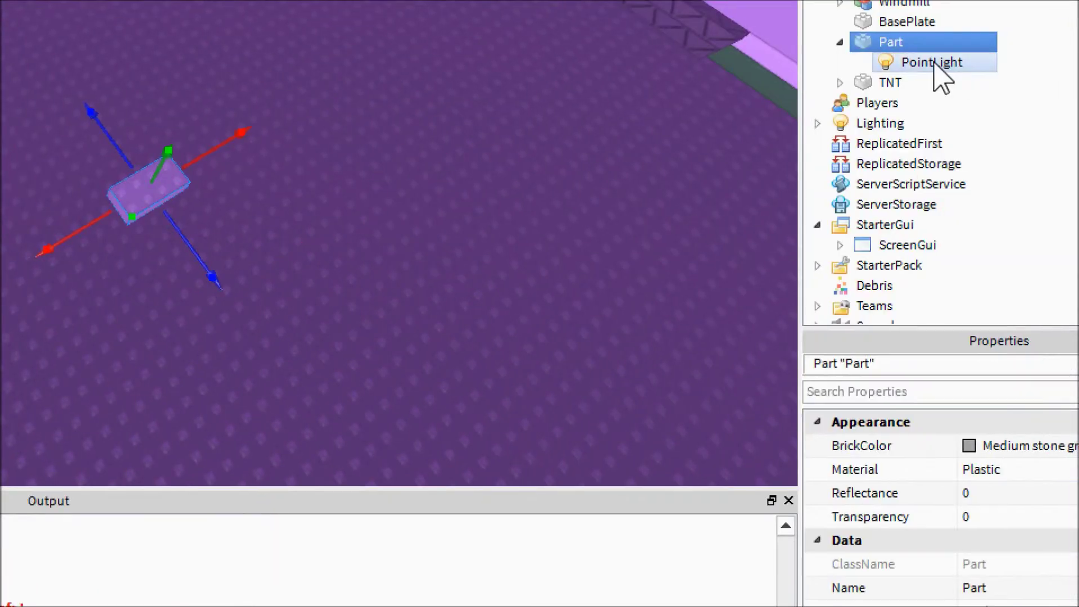
pyautogui.click(932, 62)
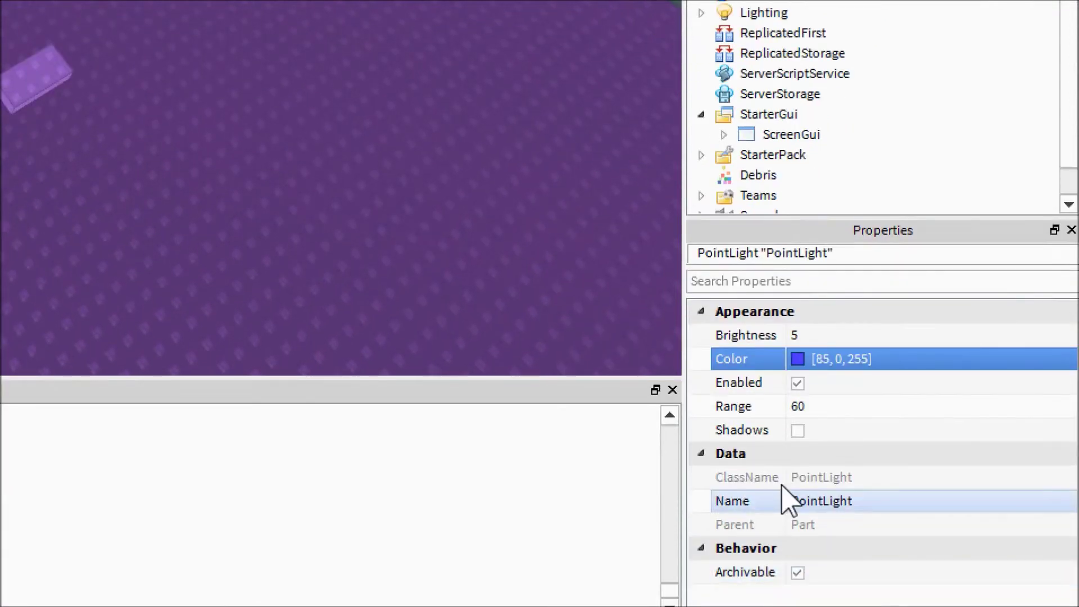
pyautogui.click(797, 383)
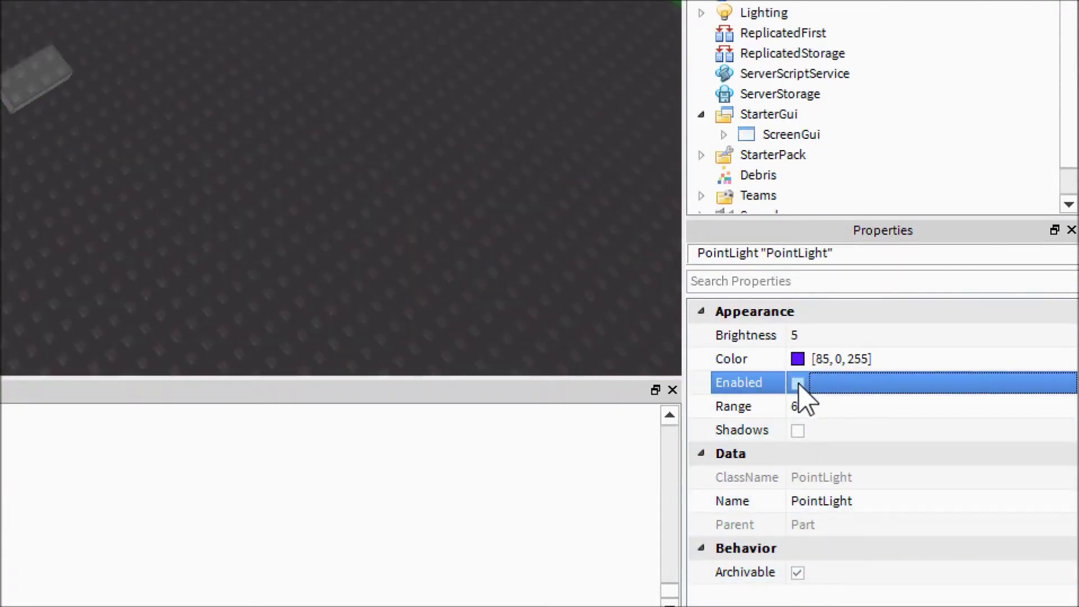
pyautogui.click(797, 384)
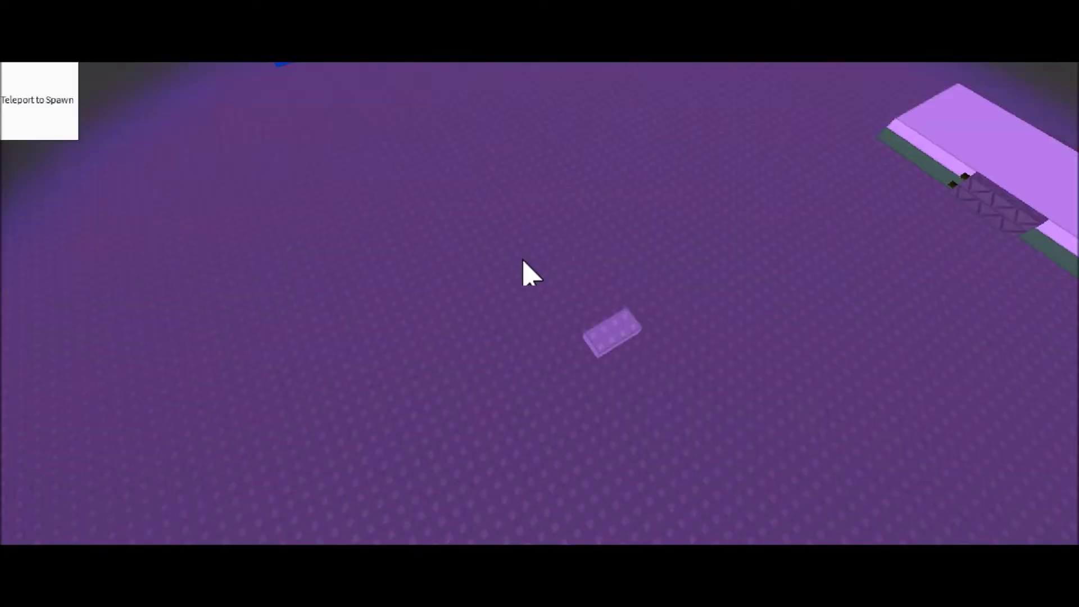
# Examine the area lit by the PointLight from several distances and angles
pyautogui.scroll(-10, 522, 273)
pyautogui.moveTo(512, 274); pyautogui.dragTo(511, 275, button='right')
pyautogui.scroll(5, 511, 274)
pyautogui.scroll(-5, 451, 343)
pyautogui.scroll(5, 451, 341)
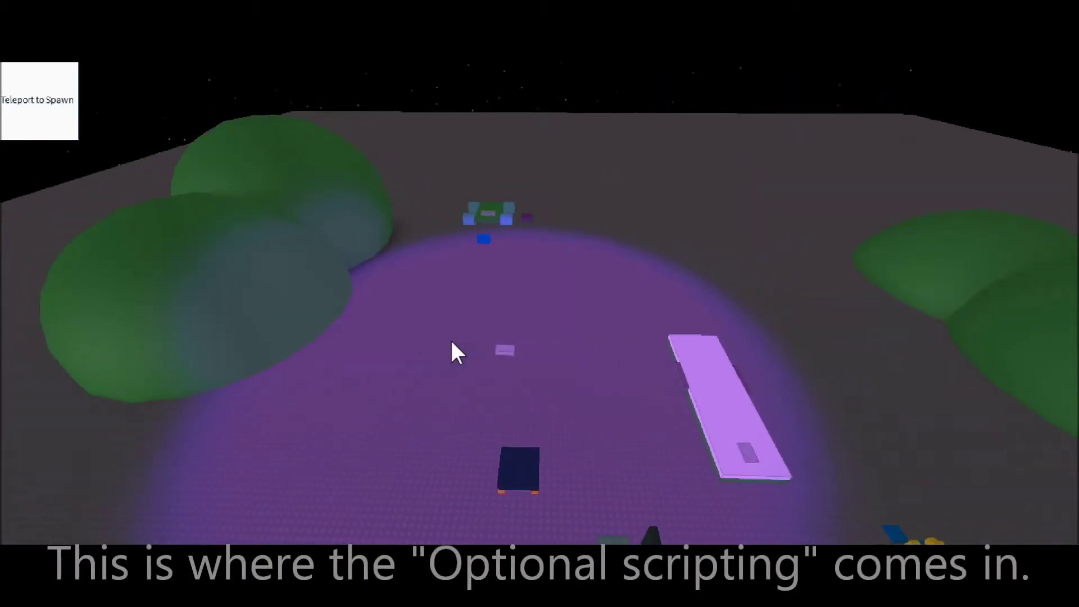
pyautogui.moveTo(495, 309); pyautogui.dragTo(495, 310, button='right')
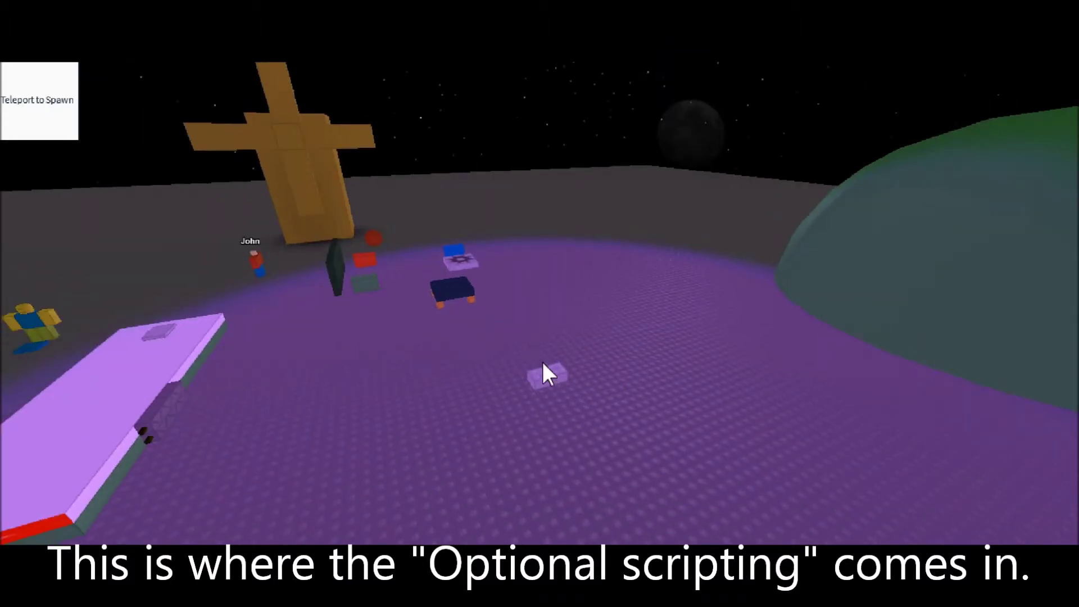
pyautogui.moveTo(568, 378); pyautogui.dragTo(627, 387, button='right')
pyautogui.click(623, 380)
pyautogui.click(480, 446)
pyautogui.moveTo(480, 447); pyautogui.dragTo(481, 446, button='right')
pyautogui.scroll(2, 479, 443)
# Insert a Script into the Part that holds the PointLight
pyautogui.click(576, 405)
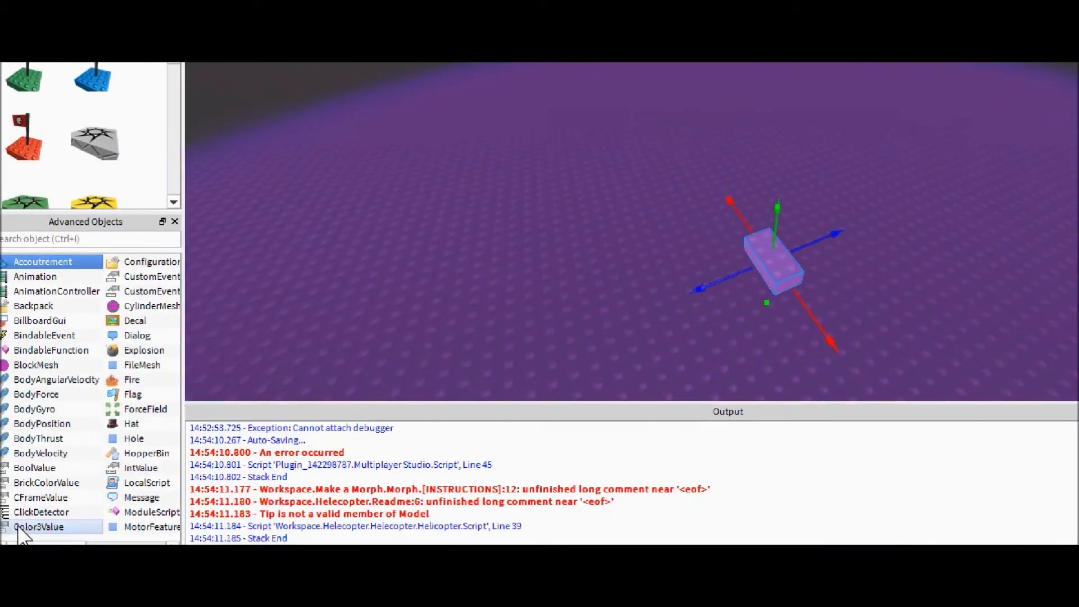
pyautogui.moveTo(44, 484); pyautogui.dragTo(126, 485)
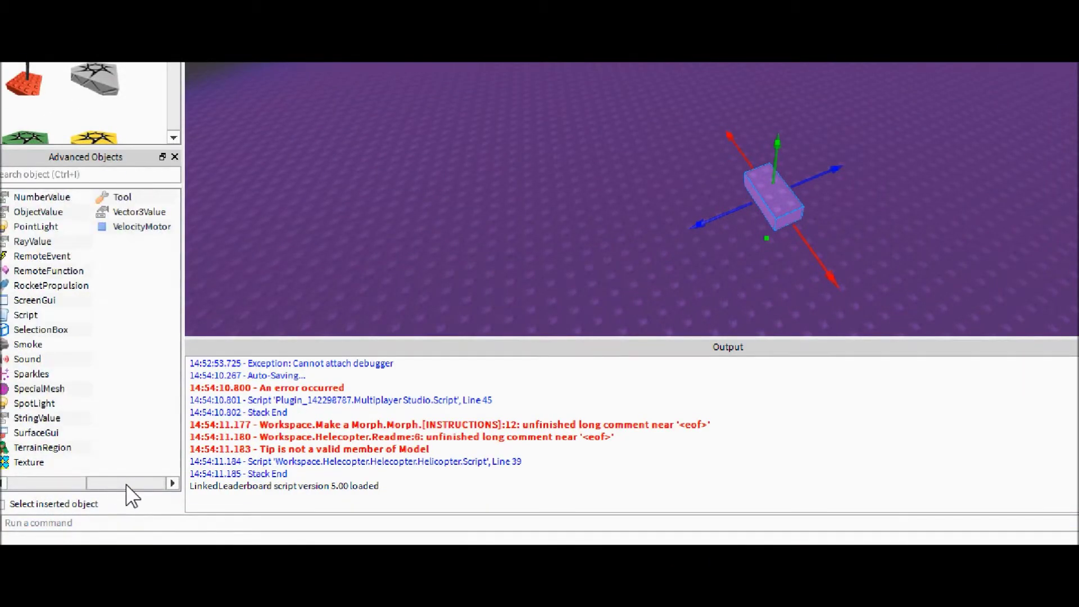
pyautogui.click(28, 315)
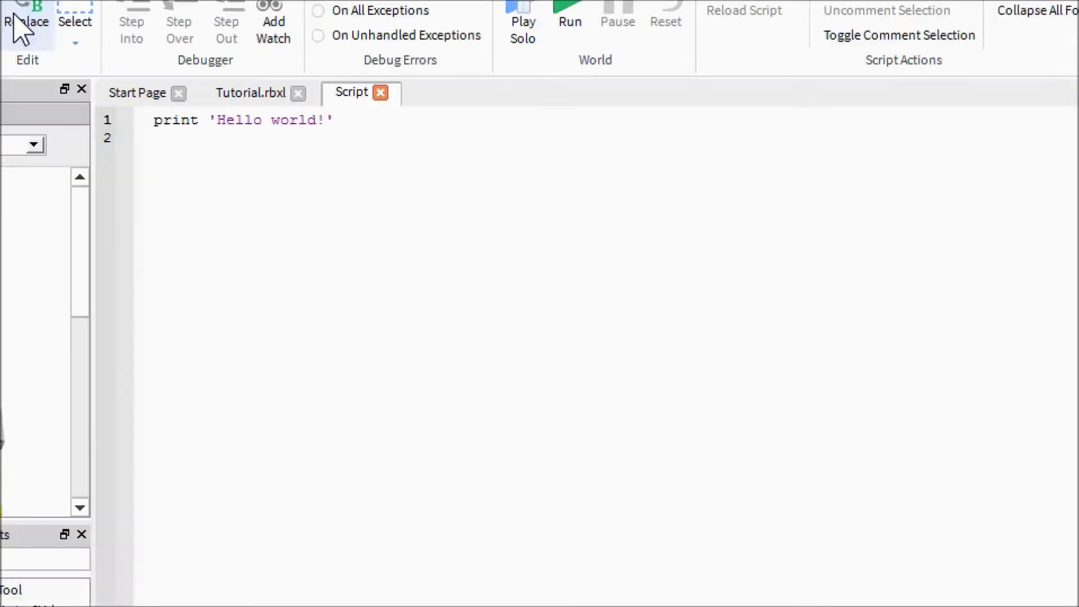
# Replace the Script's default print line with a "while wait(1) do" loop closed by "end"
pyautogui.moveTo(312, 185); pyautogui.dragTo(215, 169)
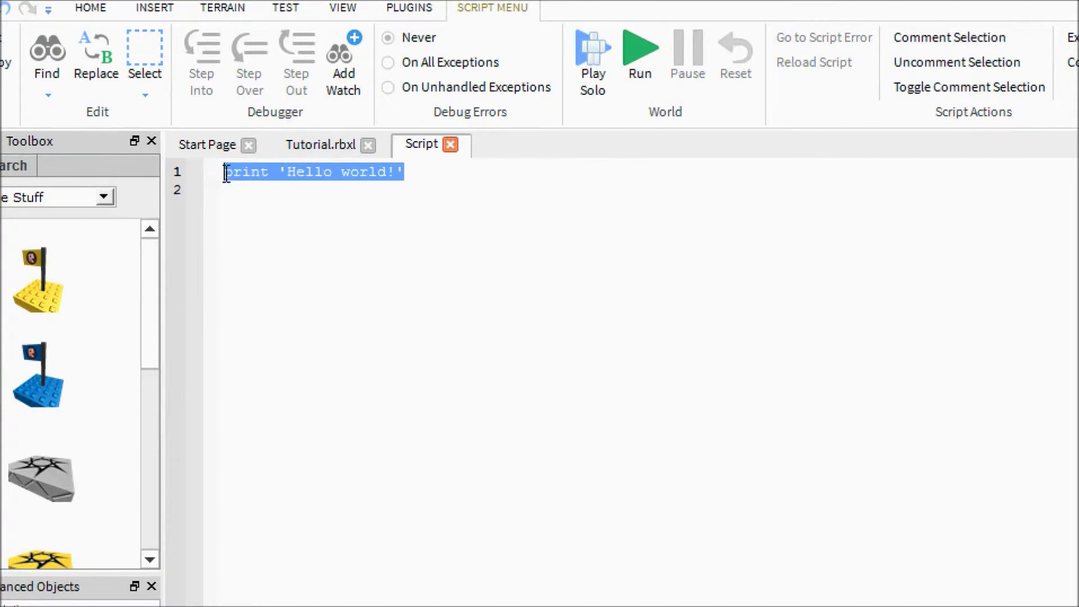
pyautogui.write('while')
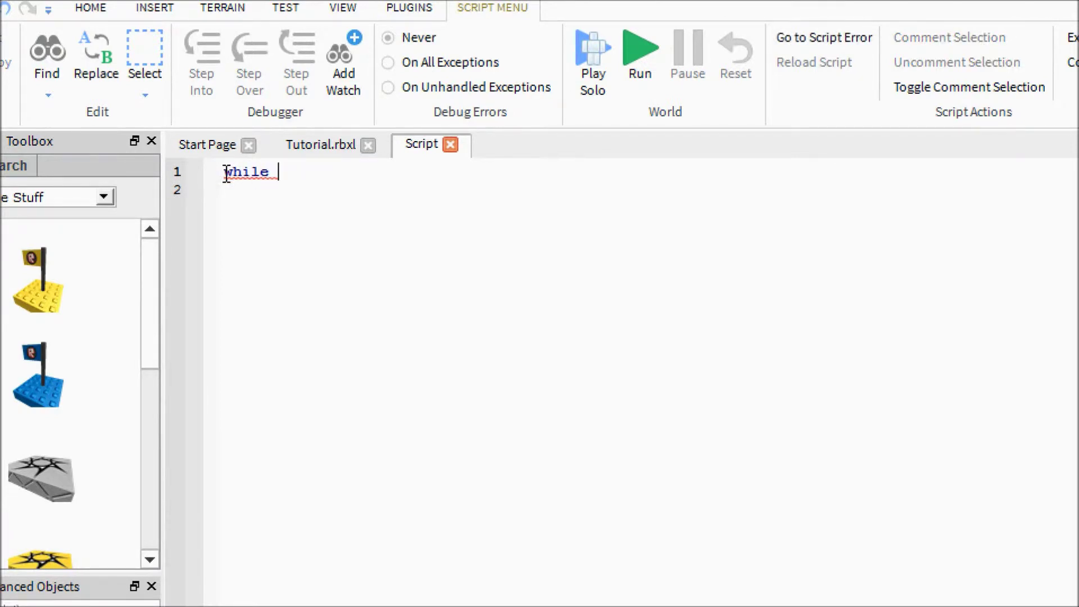
pyautogui.write(' wait(1) do')
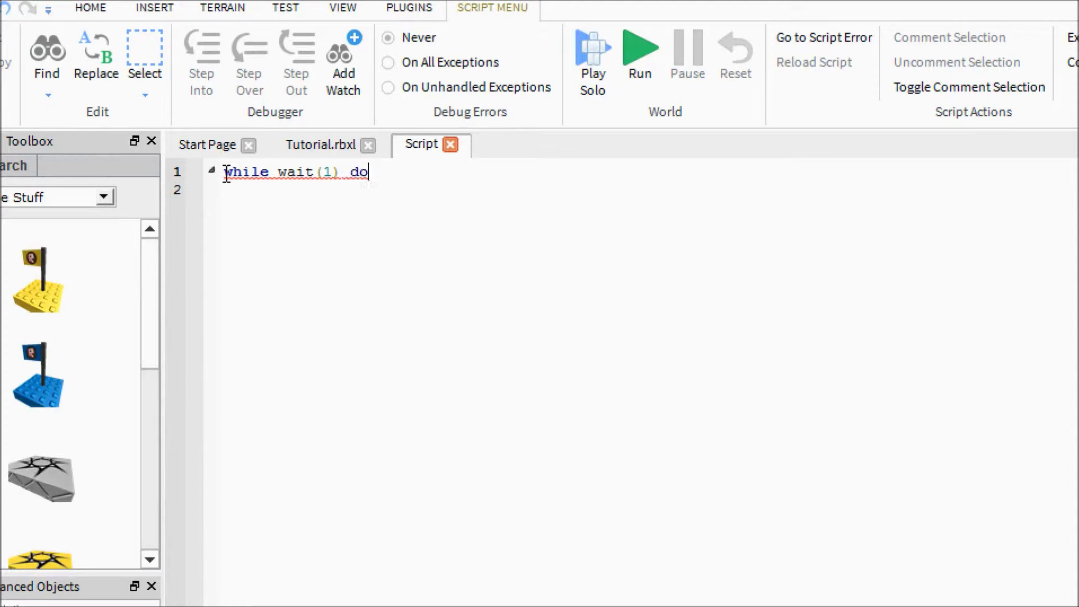
pyautogui.press('Return')
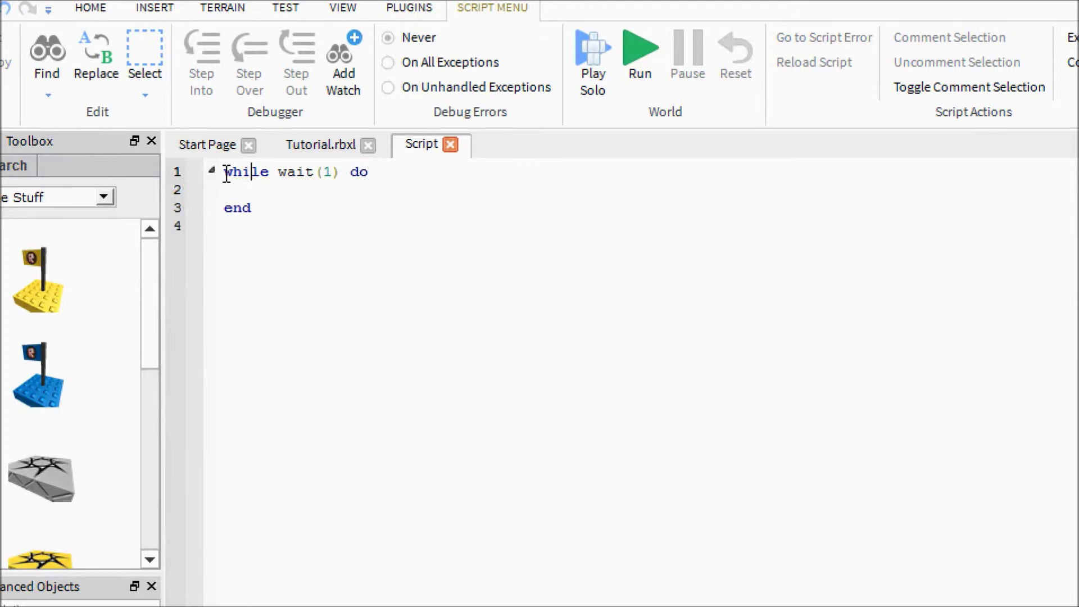
# Above the loop, declare the variable with "local light = script.Parent.PointLight"
pyautogui.click(226, 174)
pyautogui.press('Return')
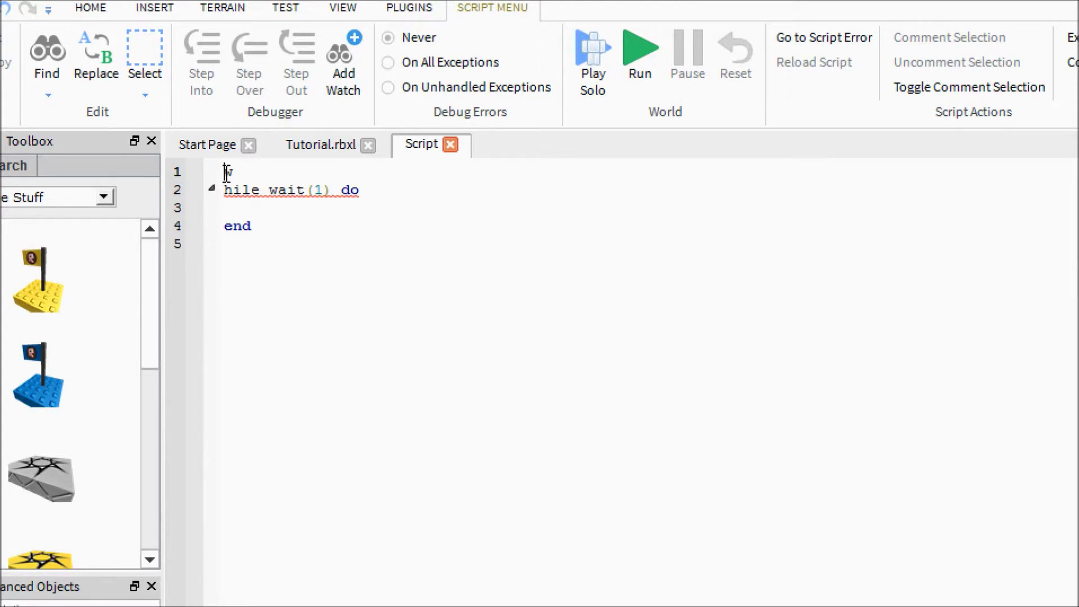
pyautogui.press('BackSpace')
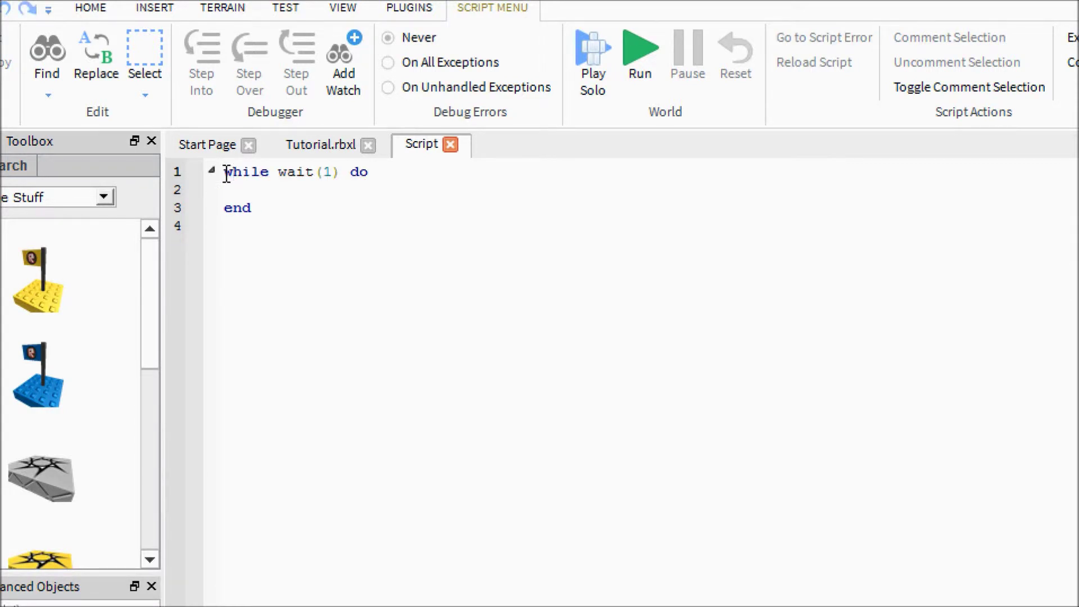
pyautogui.press('Return')
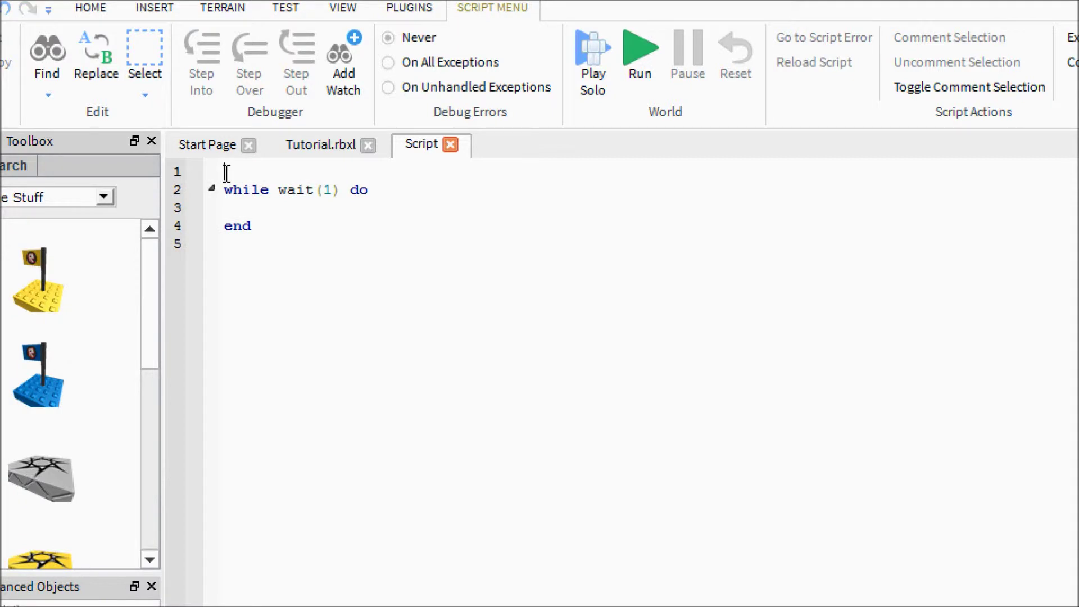
pyautogui.write('local light = scipr.')
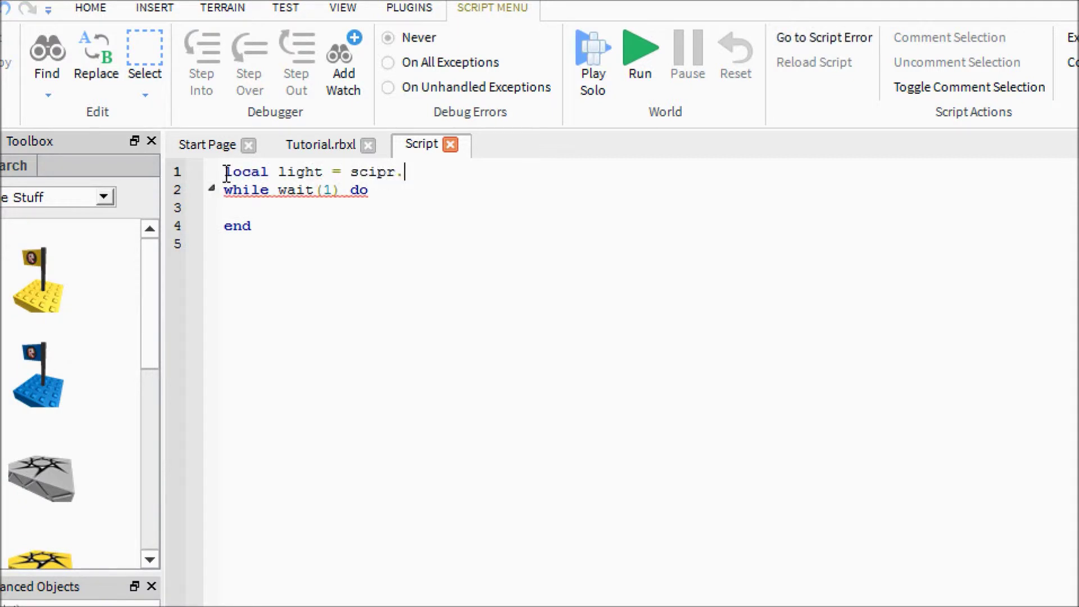
pyautogui.press('BackSpace')
pyautogui.press('BackSpace')
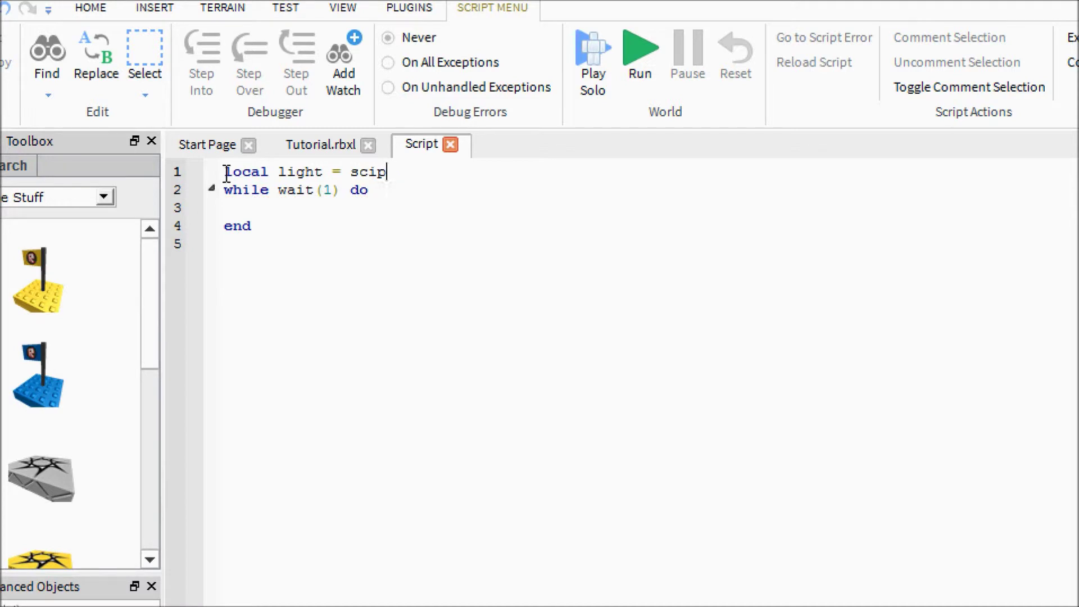
pyautogui.write('t.')
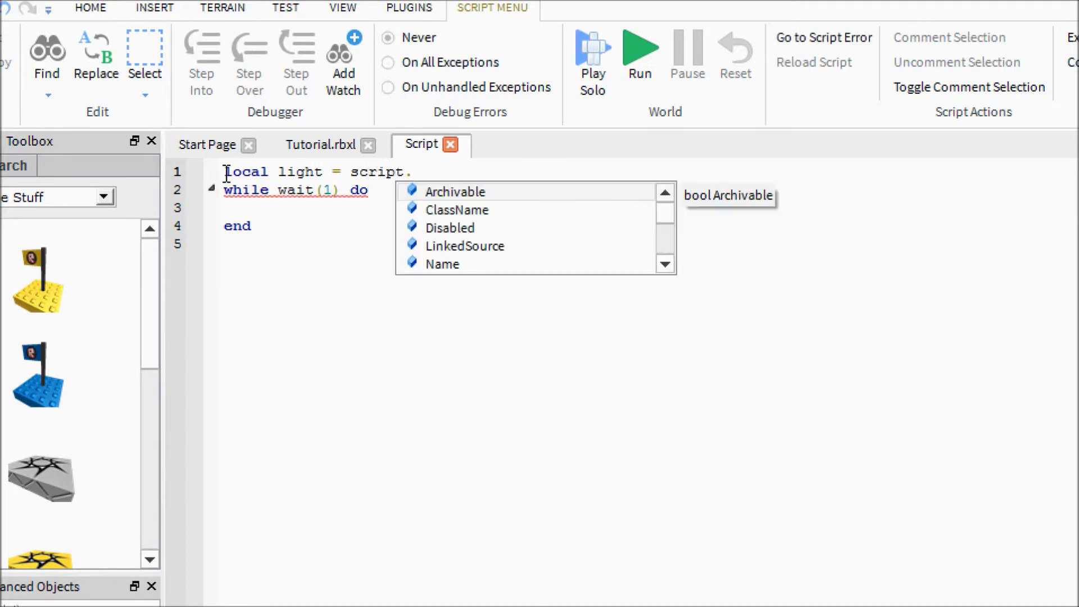
pyautogui.write('Parent.PointLight')
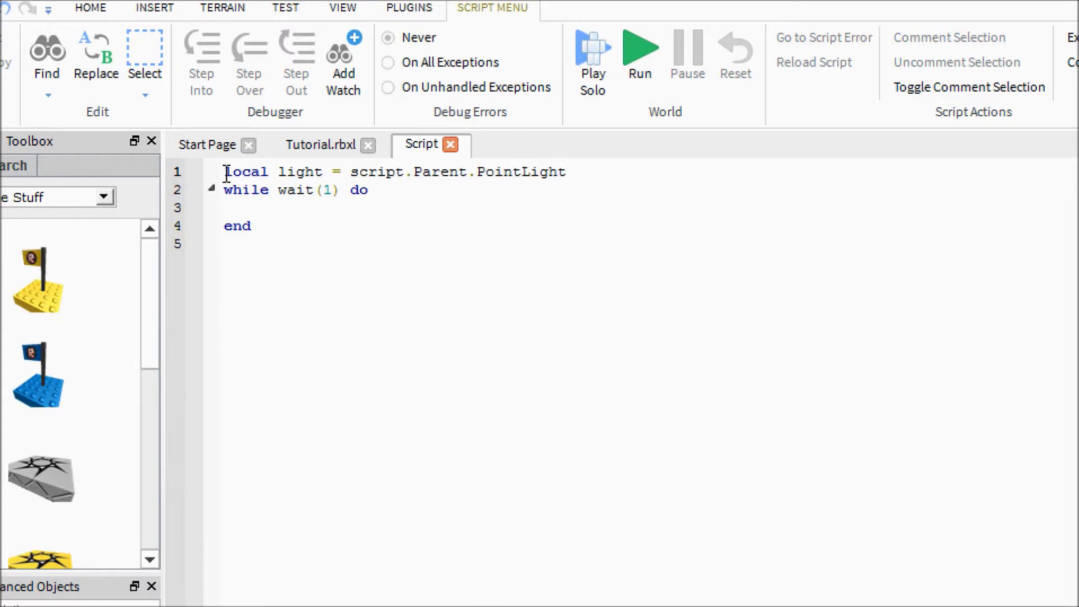
pyautogui.press('Return')
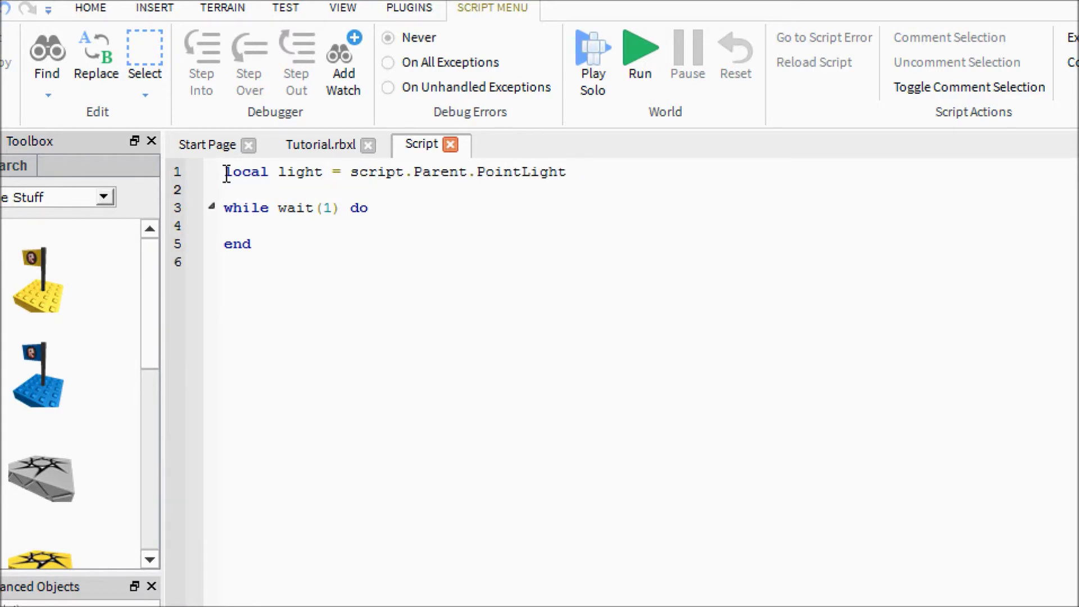
pyautogui.press('BackSpace')
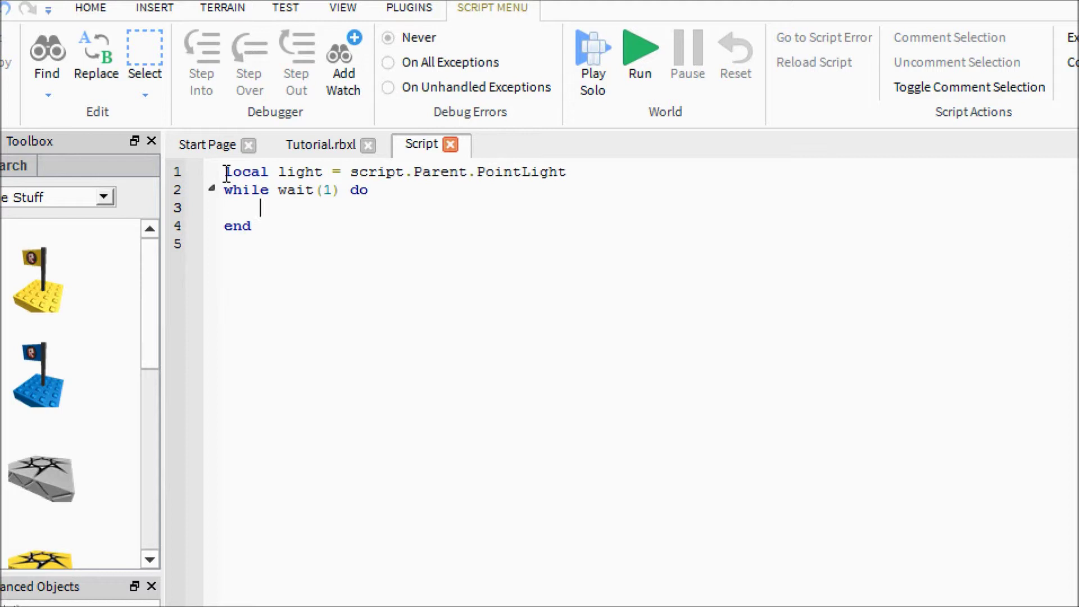
# Inside the loop, add "light.Enabled = false" followed by a "wait(1)" line
pyautogui.write('lg')
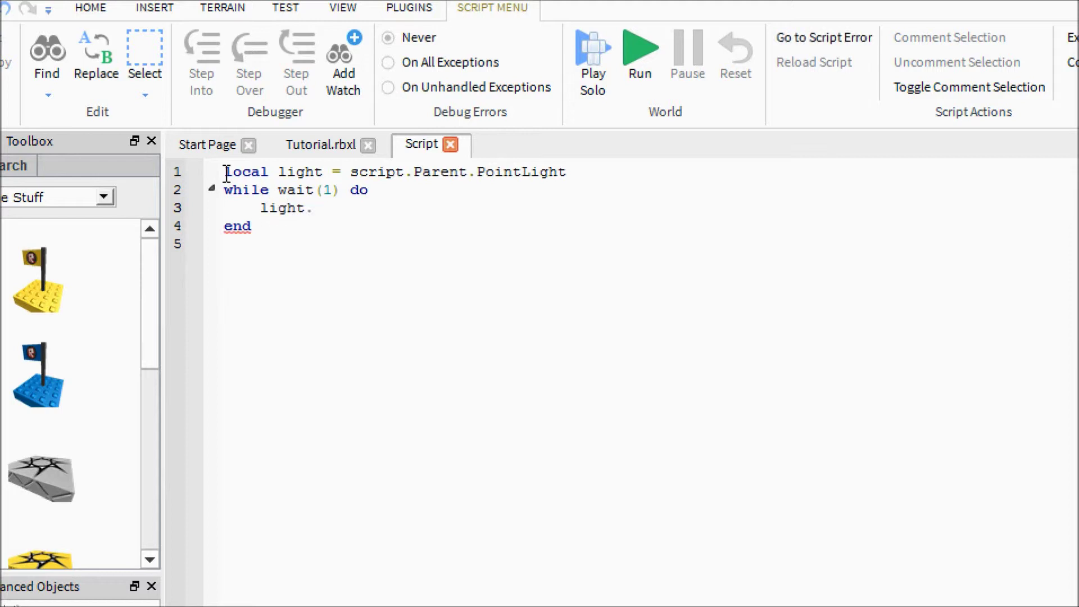
pyautogui.write('f')
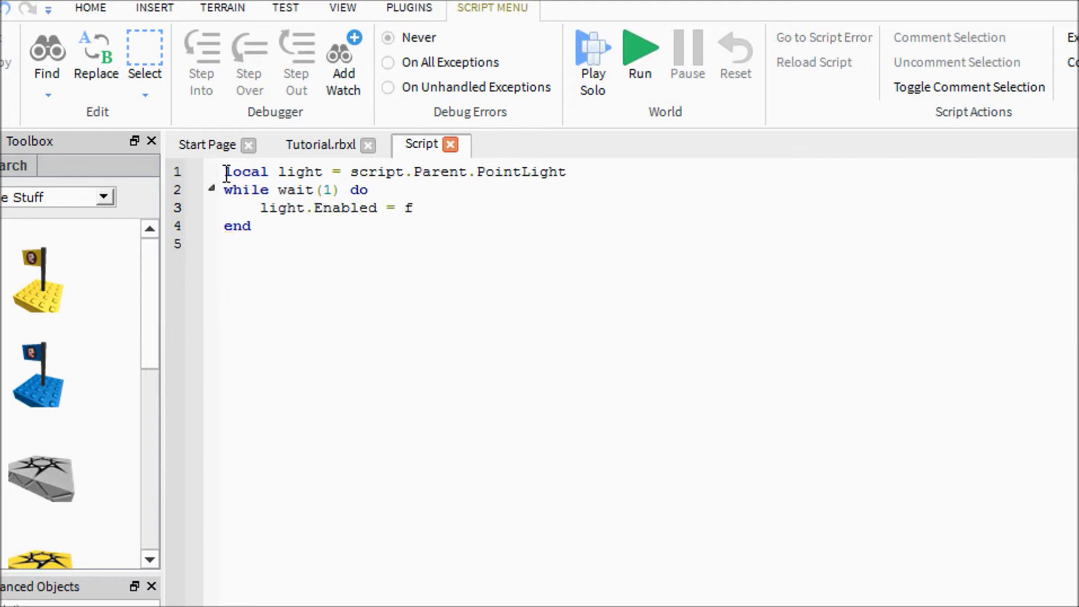
pyautogui.write('alse')
pyautogui.press('Return')
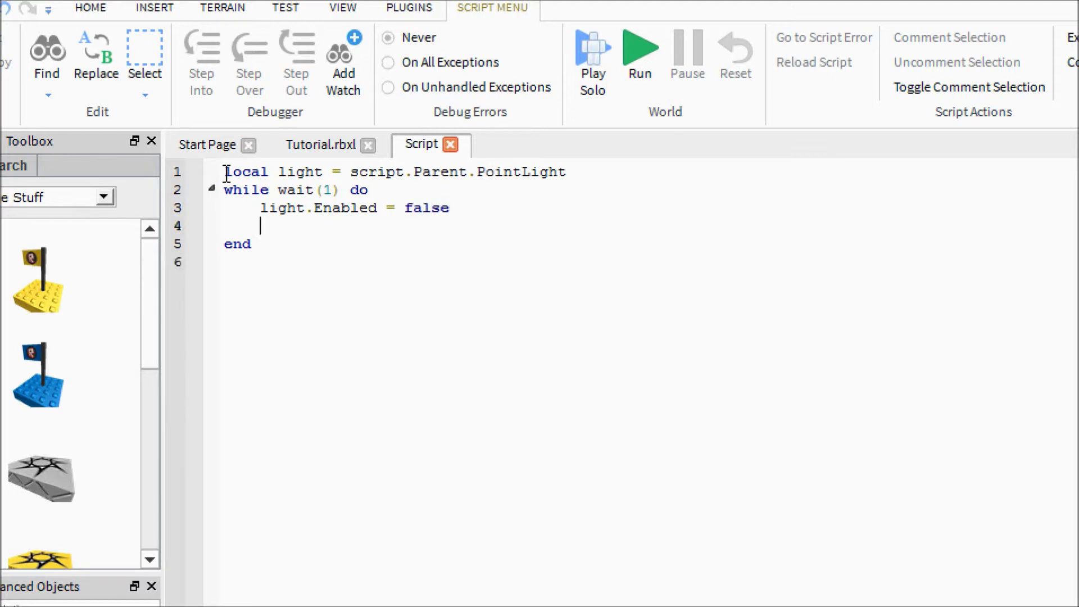
pyautogui.write('wait(1)')
pyautogui.press('Return')
# Add "light.Enabled = true" as the loop's last line and close the Script
pyautogui.write('l')
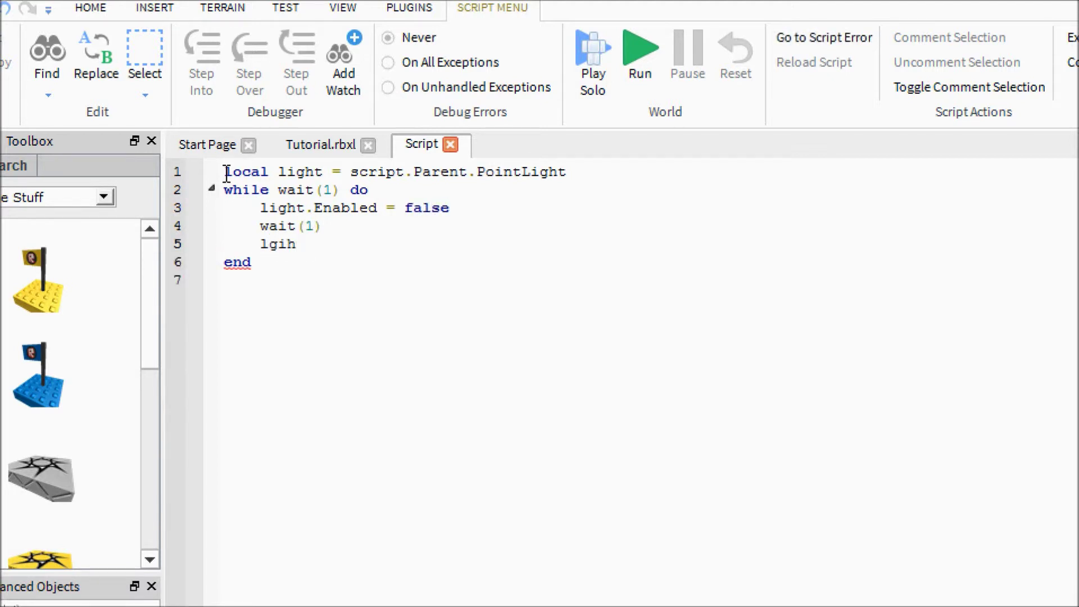
pyautogui.write('ight.Enabled = tr')
pyautogui.press('BackSpace')
pyautogui.press('BackSpace')
pyautogui.press('BackSpace')
pyautogui.press('BackSpace')
pyautogui.write('=')
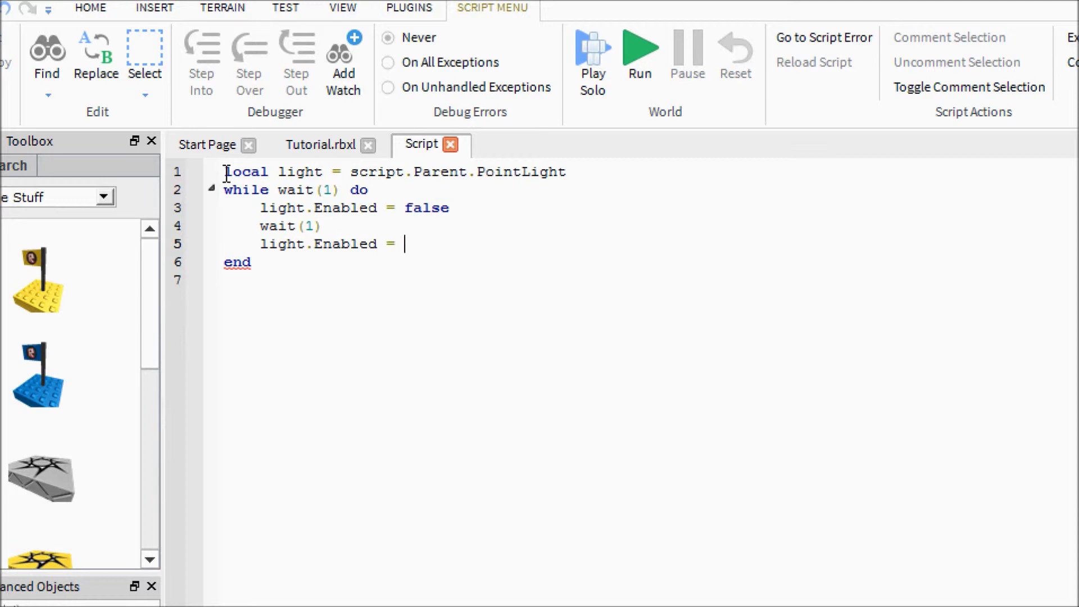
pyautogui.write(' true')
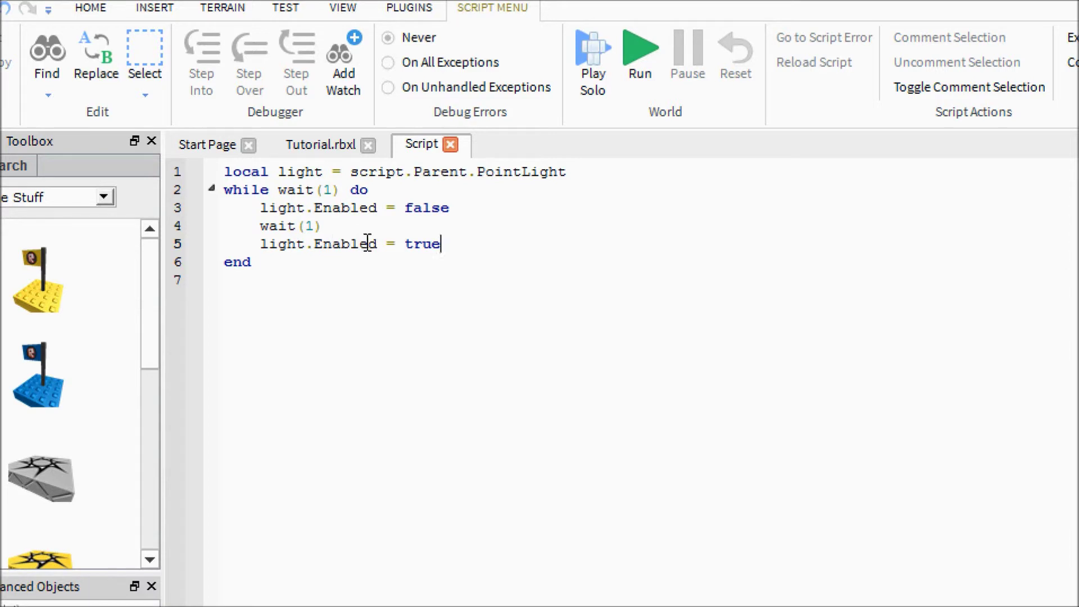
pyautogui.click(452, 143)
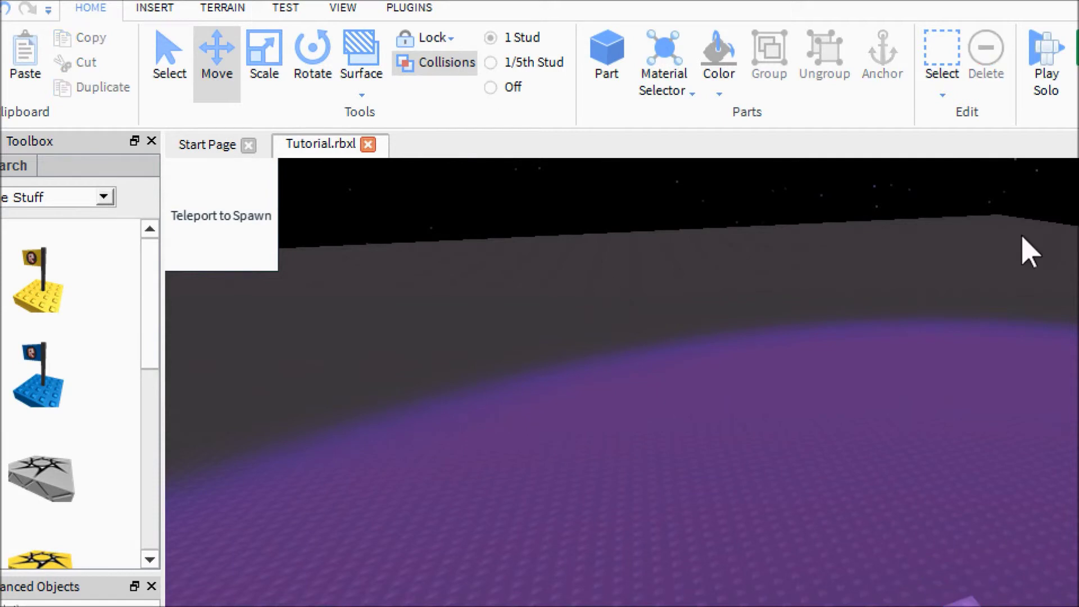
# Run the place and examine the Part's scripted light from several distances and angles
pyautogui.click(916, 67)
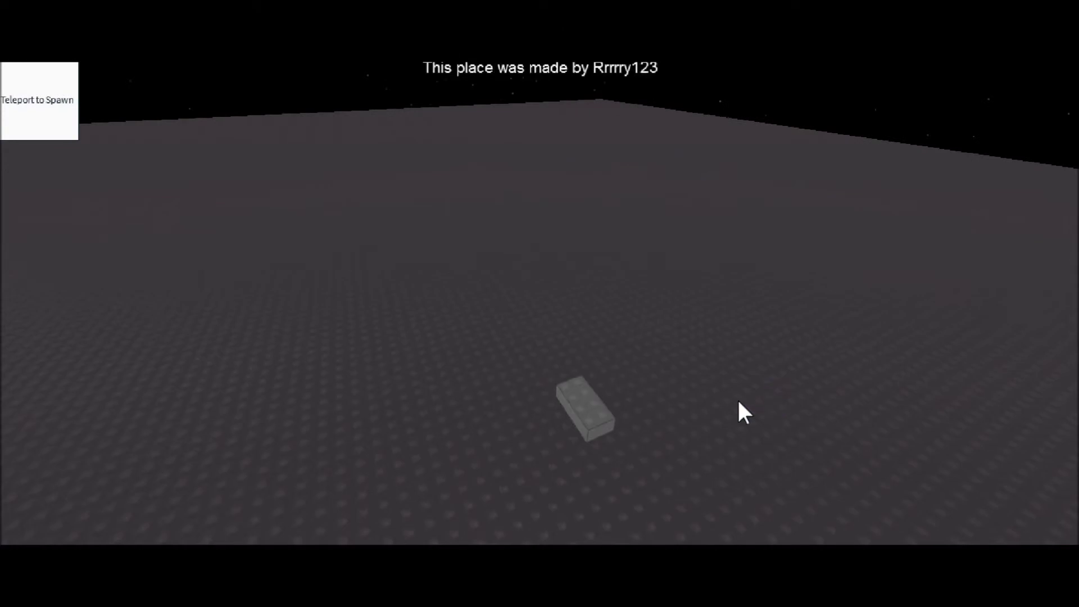
pyautogui.moveTo(888, 479); pyautogui.dragTo(880, 481, button='right')
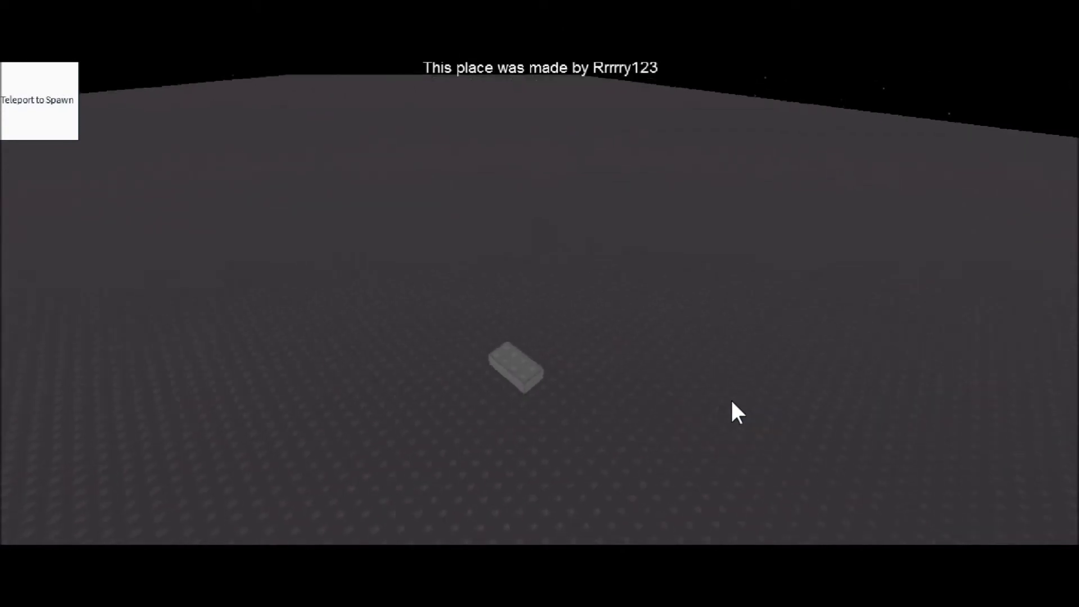
pyautogui.scroll(-3, 881, 481)
pyautogui.scroll(-3, 732, 401)
pyautogui.moveTo(732, 402); pyautogui.dragTo(732, 401, button='right')
pyautogui.scroll(4, 731, 401)
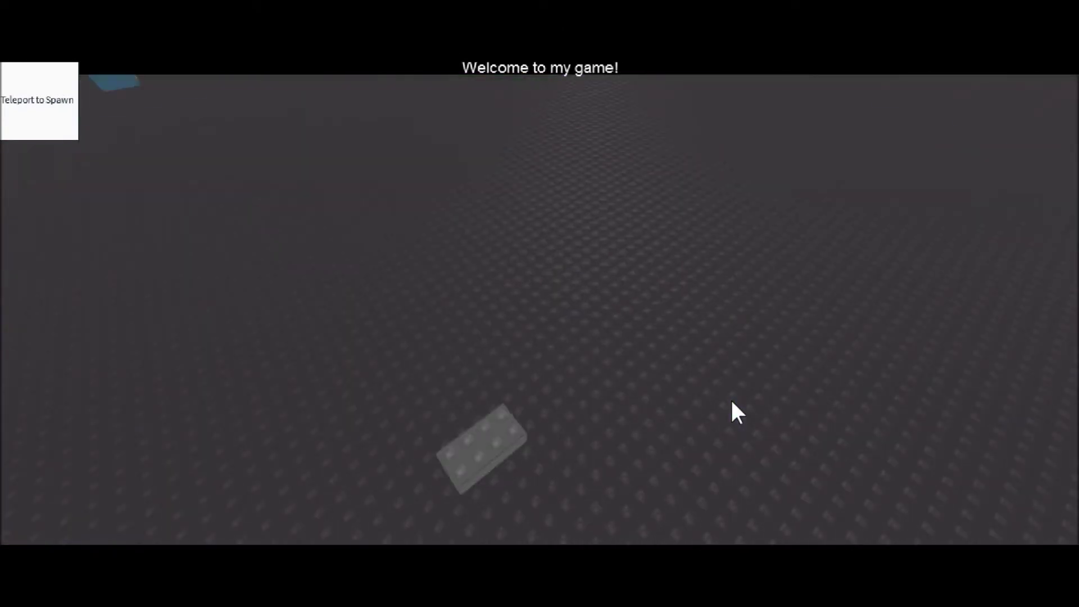
pyautogui.scroll(-5, 595, 329)
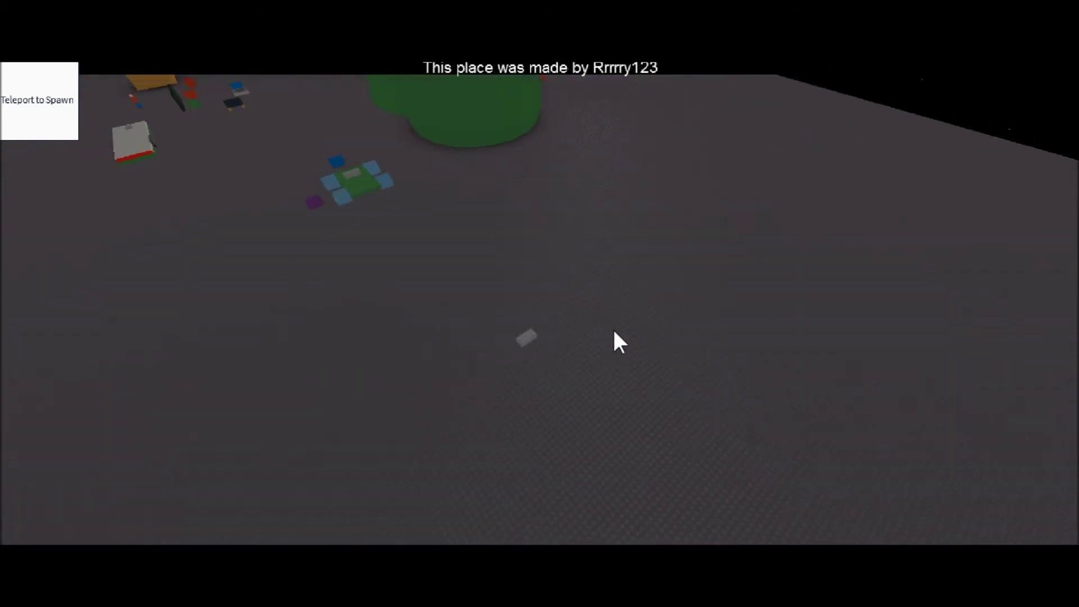
pyautogui.moveTo(614, 332); pyautogui.dragTo(614, 332, button='right')
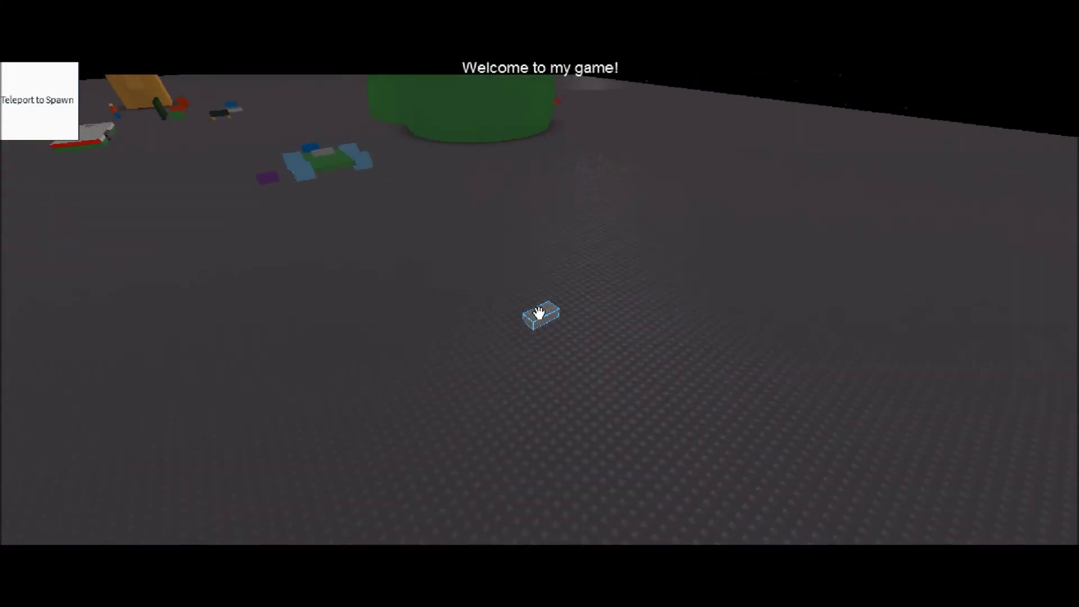
pyautogui.click(535, 316)
pyautogui.click(538, 313)
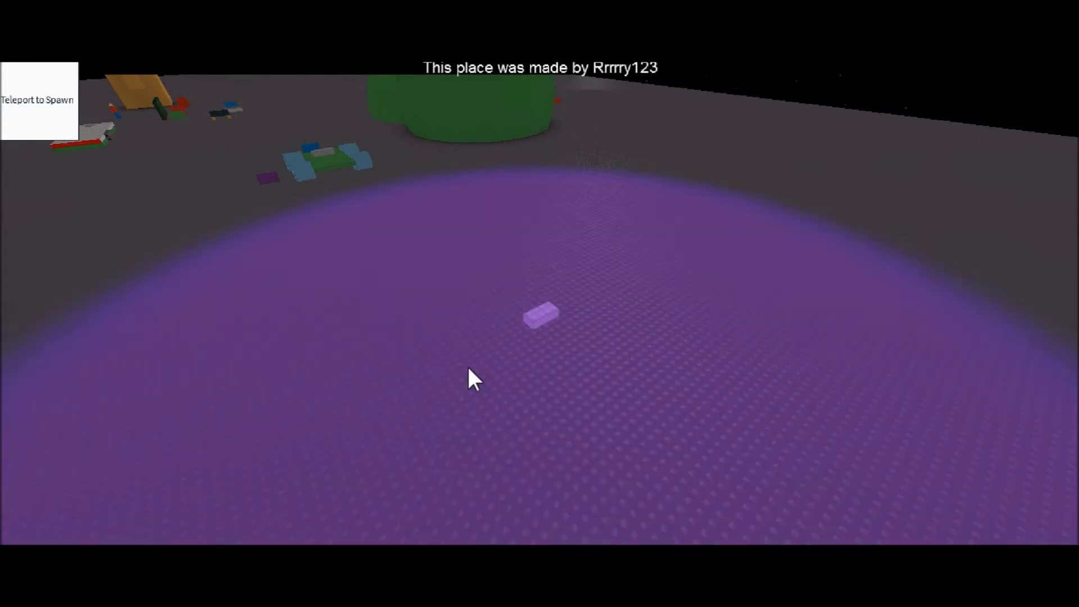
pyautogui.press('d')
pyautogui.press('d')
pyautogui.moveTo(468, 368); pyautogui.dragTo(466, 366, button='right')
pyautogui.press('w')
pyautogui.press('d')
pyautogui.press('s')
pyautogui.press('w')
pyautogui.press('w')
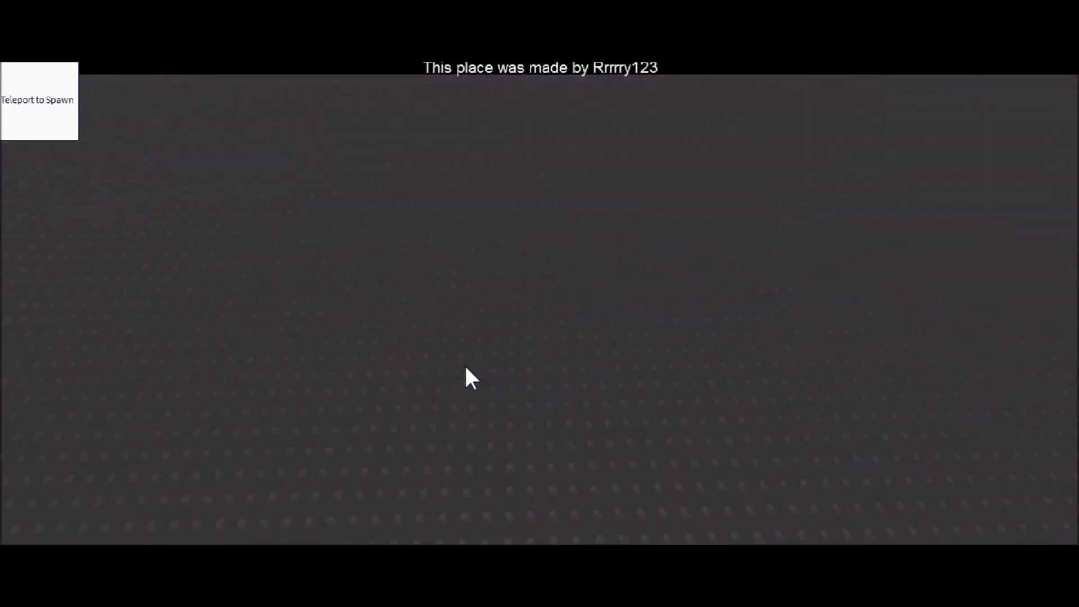